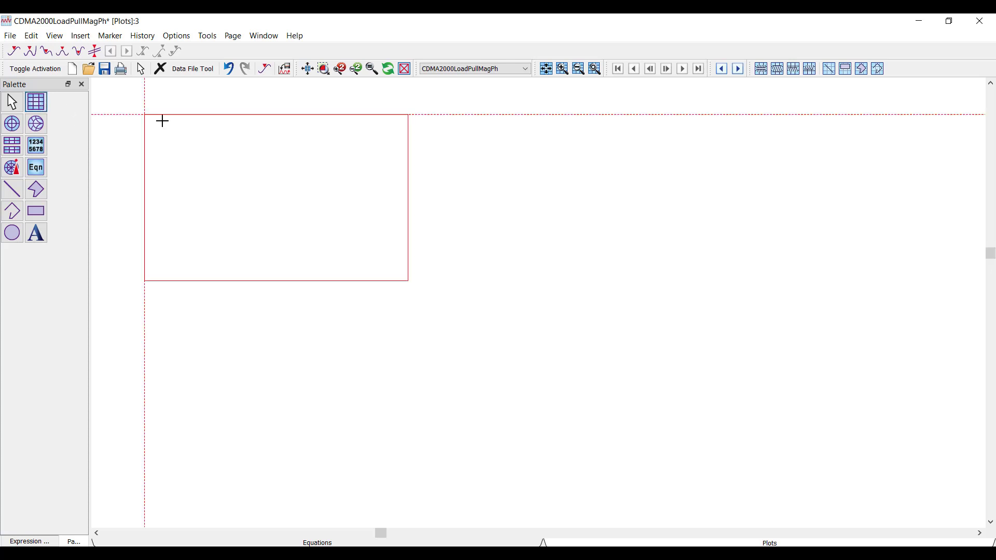
- Place a rectangular plot of dB(I_In_fund) versus time on the load-pull page and fit the view
click(316, 153)
double_click(406, 276)
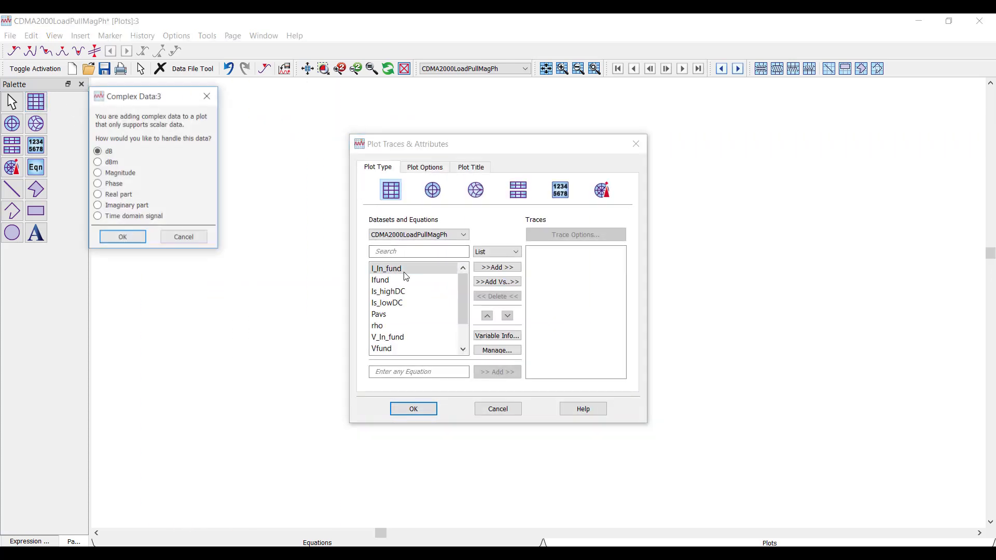
key(Return)
click(413, 409)
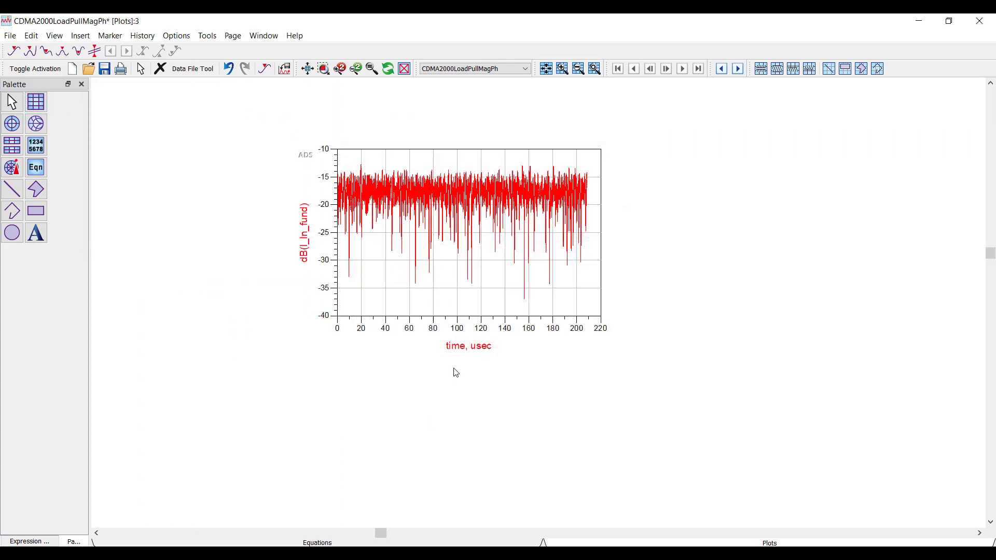
click(473, 311)
click(701, 394)
key(shift+z)
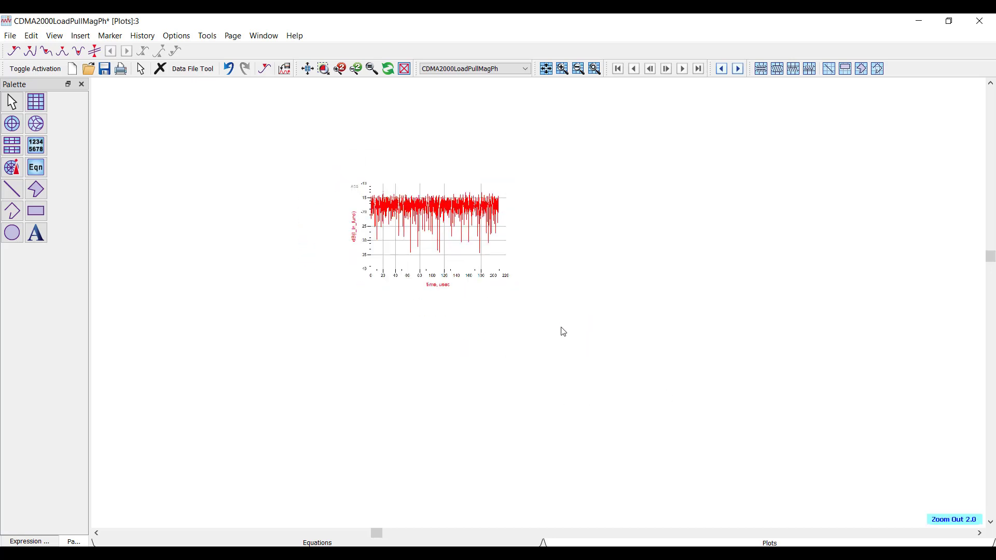
key(f)
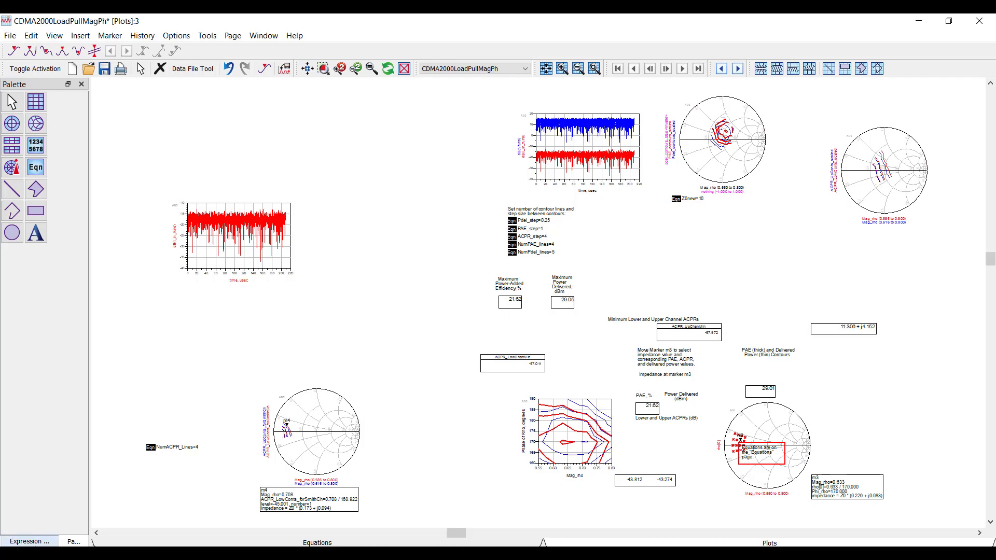
- Review the load-pull expressions in a widened Expression Manager, then bring up the Simple_Filter Data Display
click(29, 541)
drag(89, 516, 228, 502)
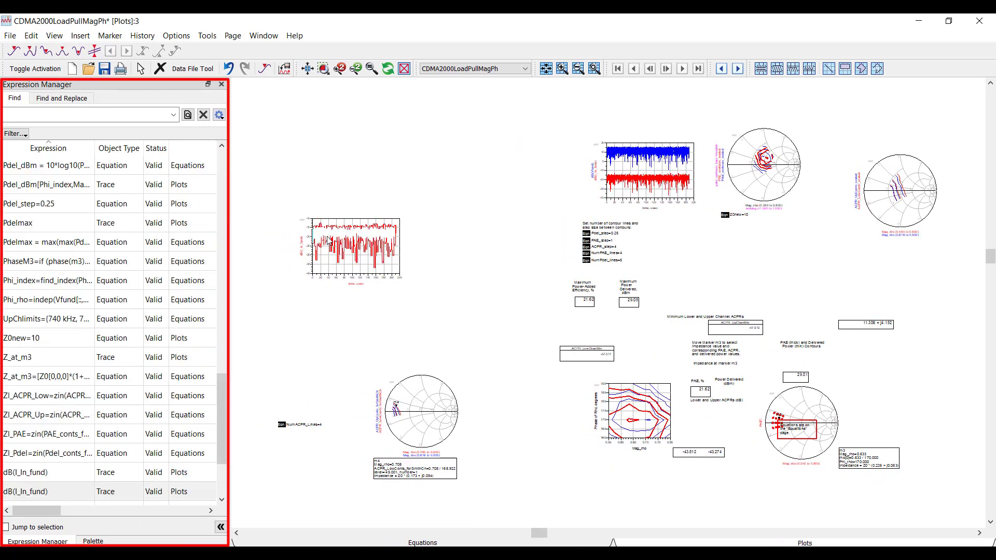
scroll(118, 454, down, 1)
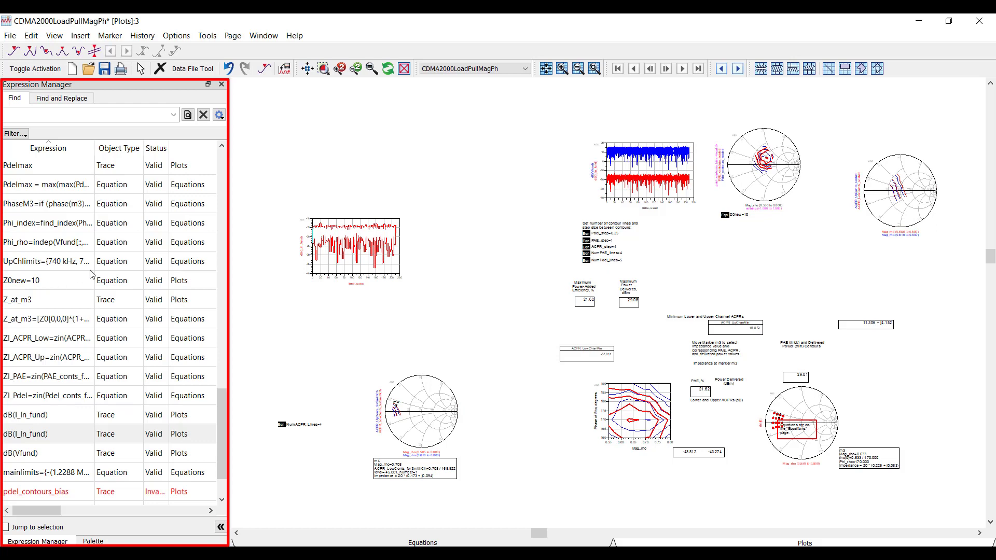
click(918, 21)
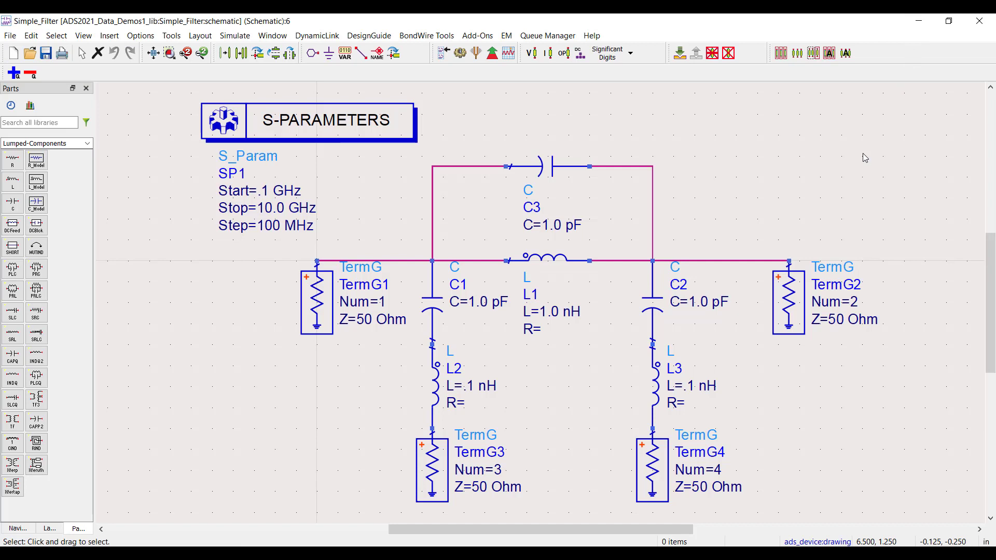
click(918, 21)
- Create a rectangular plot of dB(S(1,1)) versus frequency on the Simple_Filter page
click(43, 103)
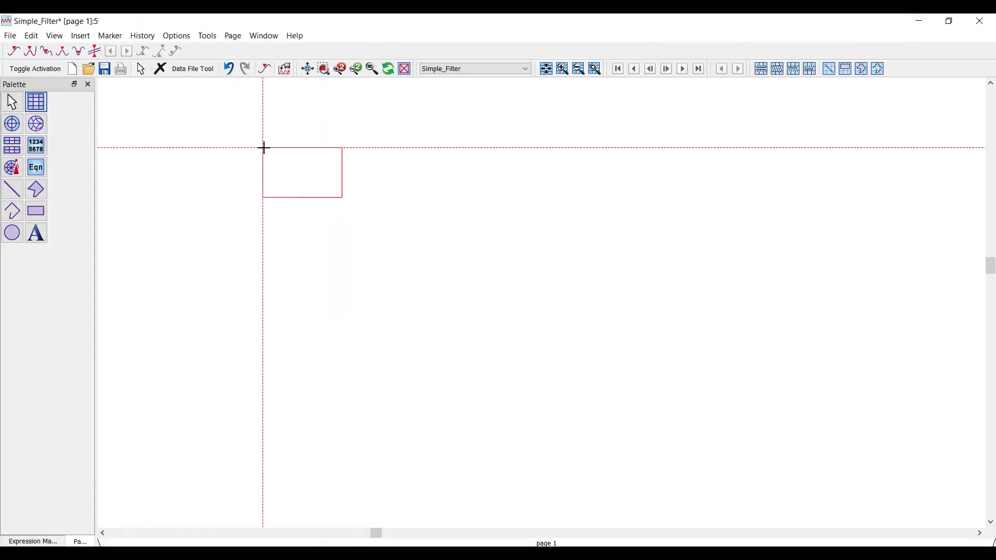
click(263, 147)
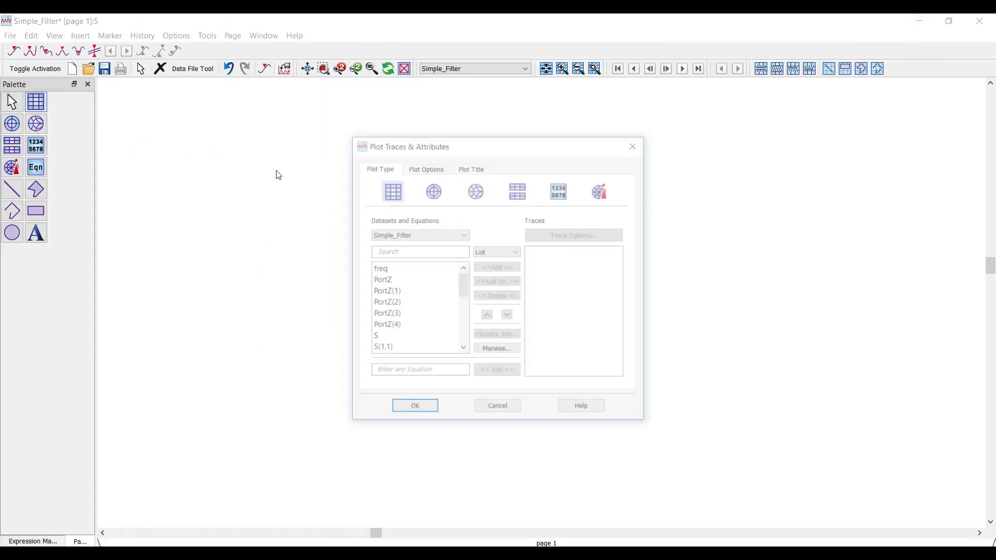
double_click(391, 349)
click(414, 409)
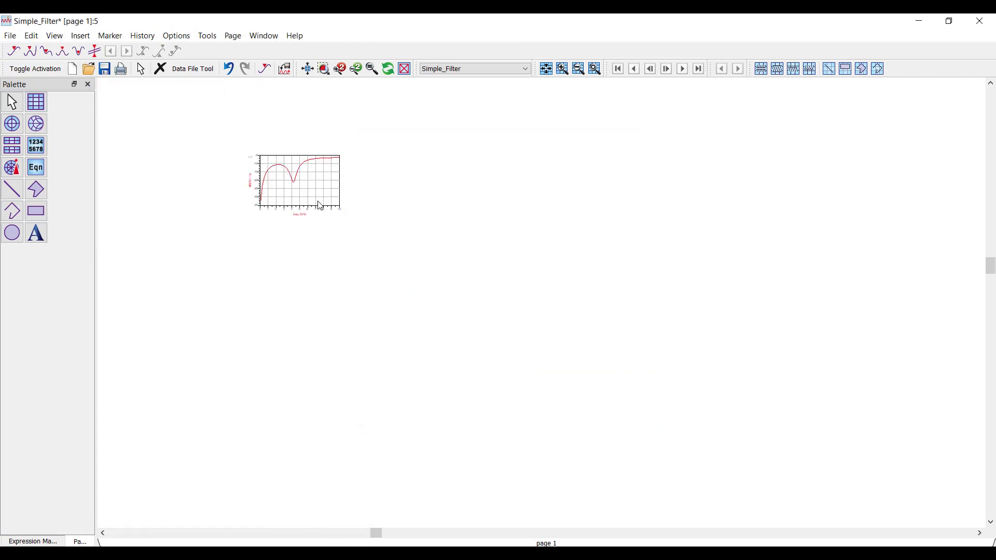
- Copy the dB(S(1,1)) plot and paste three copies side by side in a row
click(315, 190)
key(ctrl+c)
key(ctrl+v)
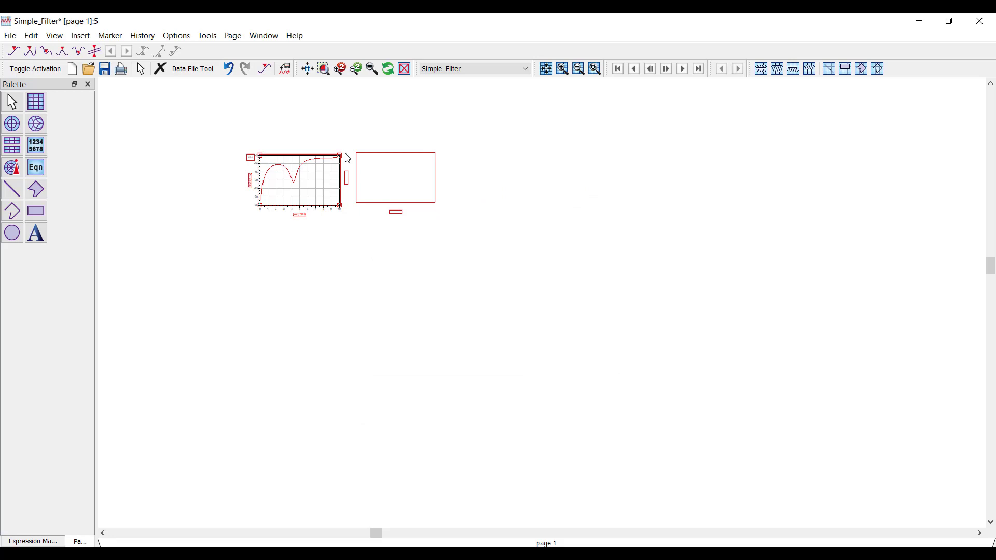
click(347, 158)
key(ctrl+v)
click(448, 162)
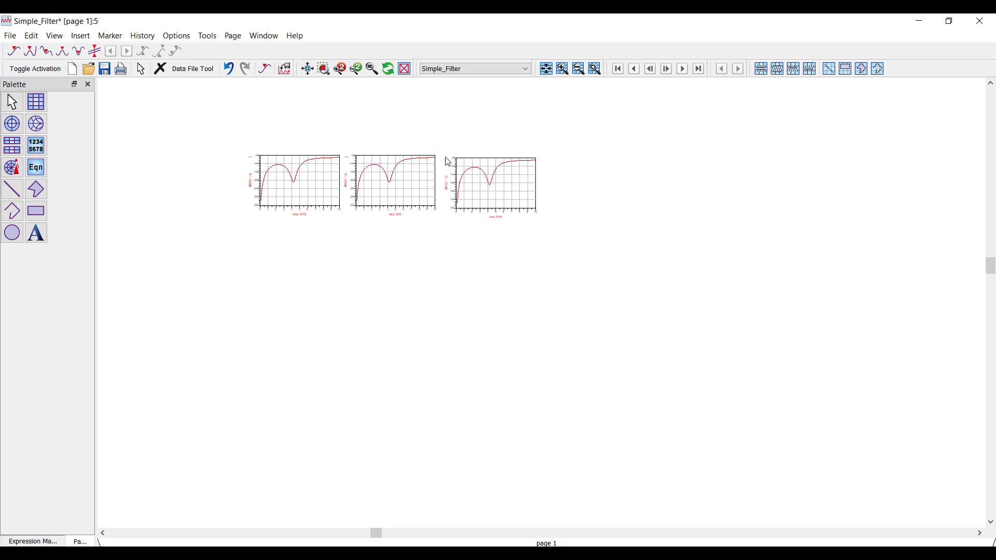
key(ctrl+v)
click(546, 161)
- Edit the second, third and fourth plot expressions to dB(S(1,2)), dB(S(1,3)) and dB(S(1,4))
key(f)
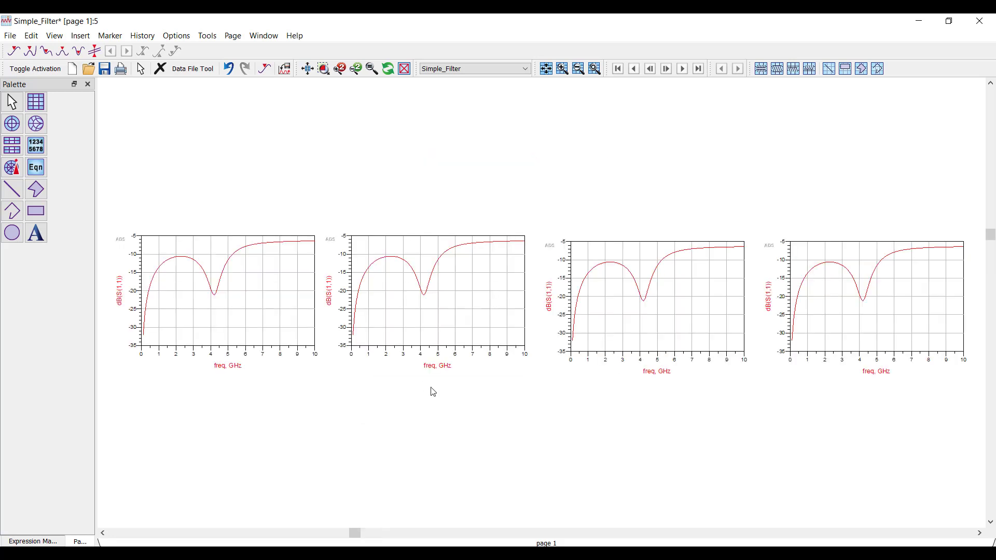
click(48, 540)
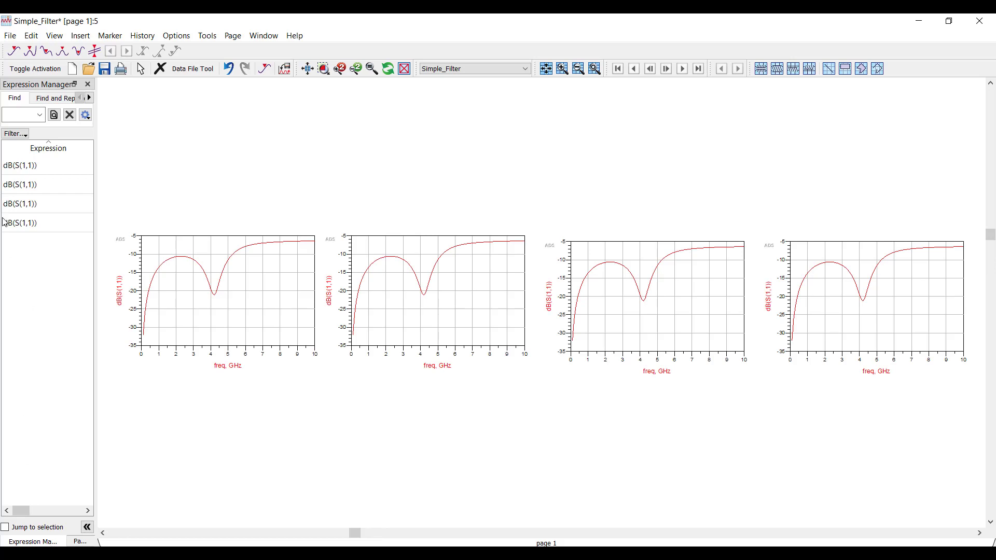
click(30, 186)
click(31, 186)
double_click(30, 185)
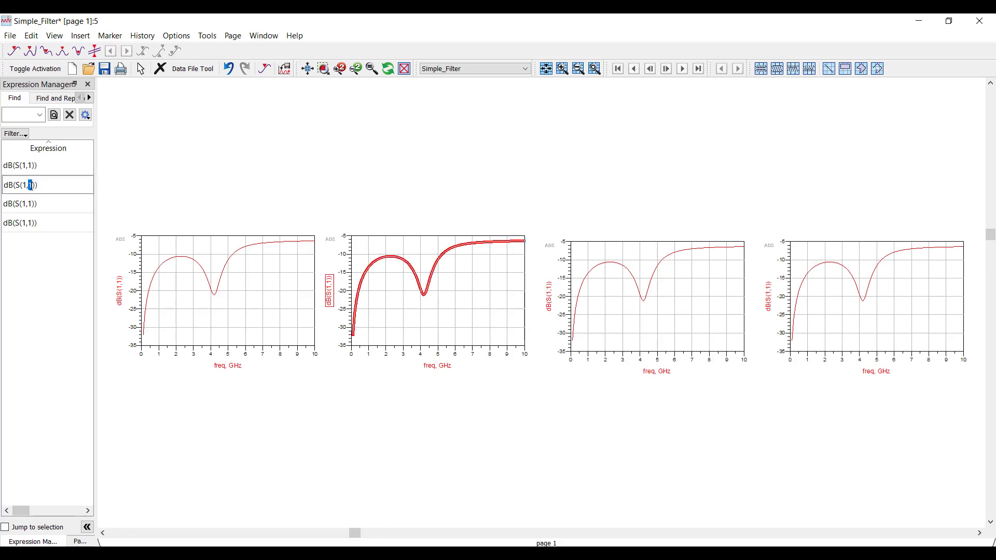
text(2)
click(31, 206)
click(31, 206)
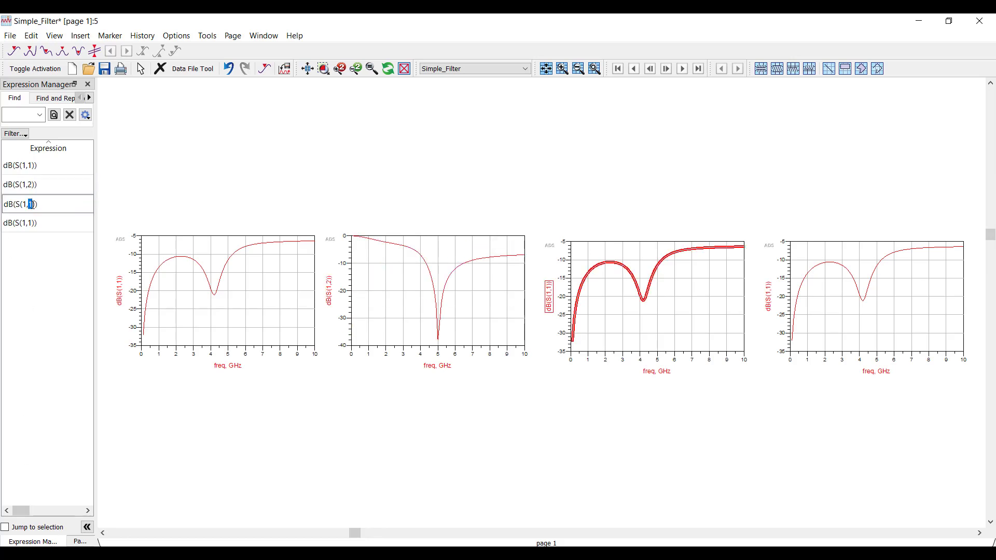
text(3)
click(31, 224)
click(30, 223)
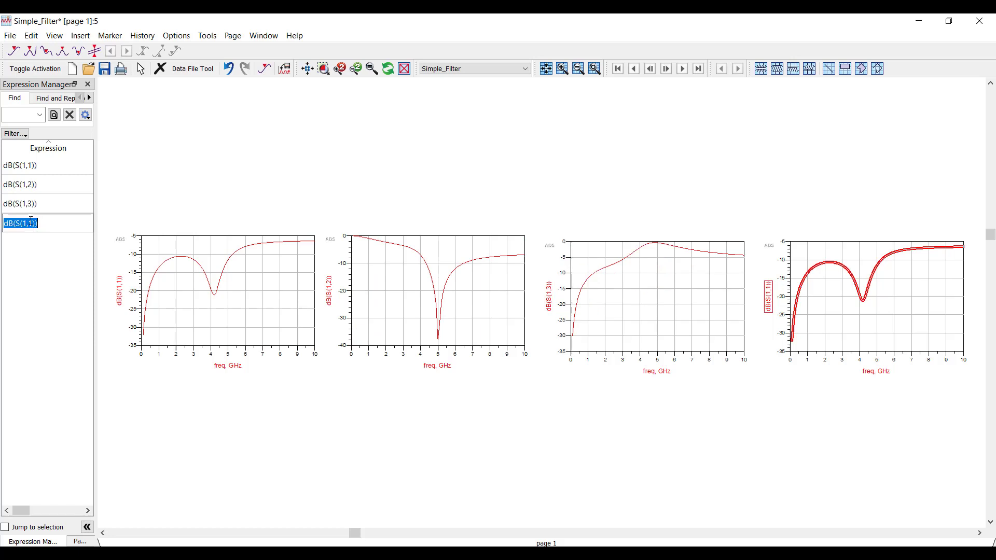
double_click(31, 222)
text(4)
key(Return)
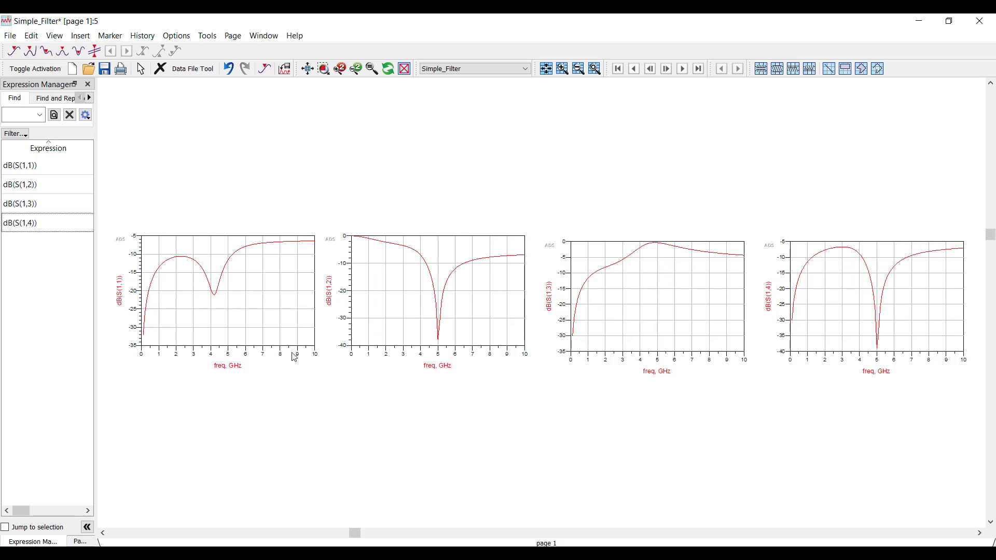
- Copy the row of four plots and paste it three times to form a 16-plot grid
scroll(434, 317, down, 2)
drag(193, 146, 801, 305)
key(ctrl+c)
key(ctrl+v)
click(233, 291)
key(ctrl+v)
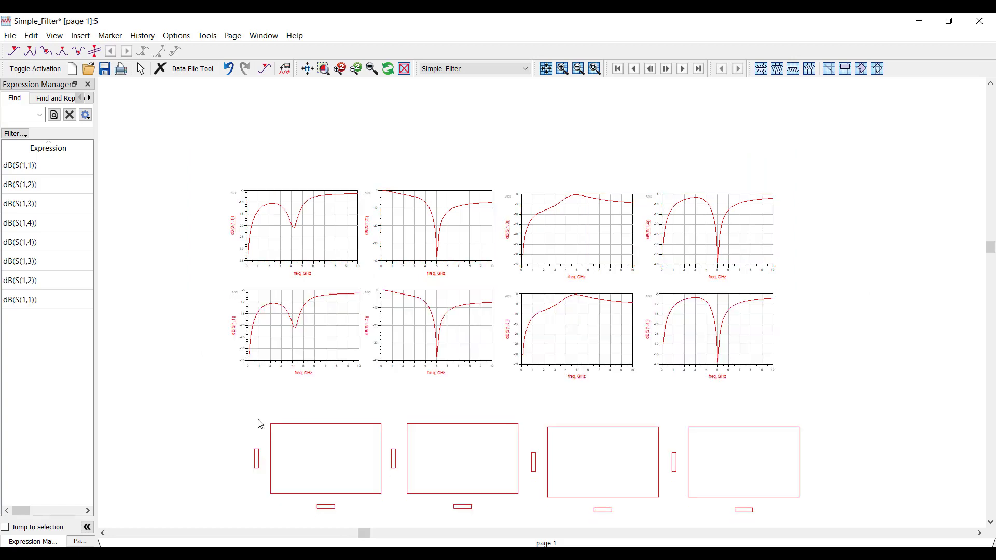
click(230, 389)
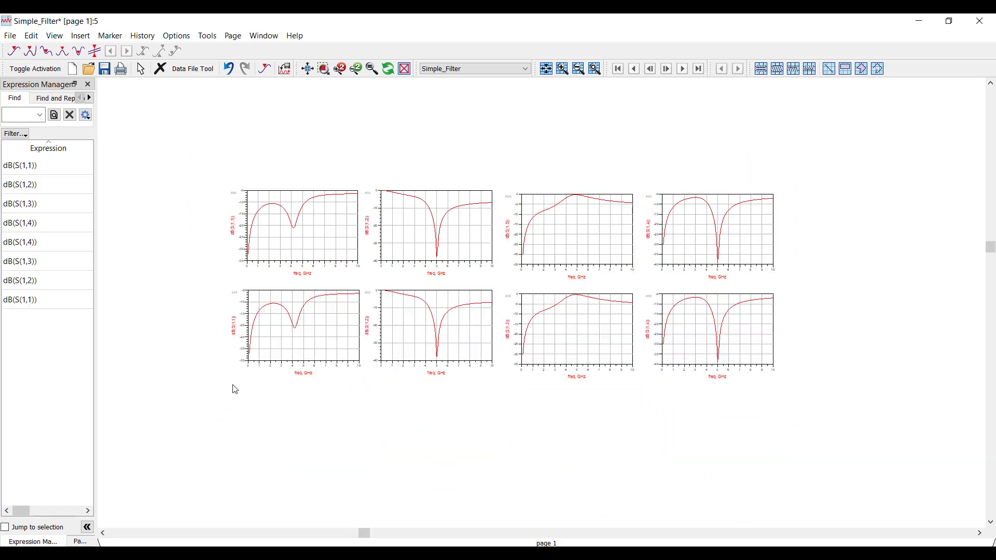
key(ctrl+v)
click(353, 397)
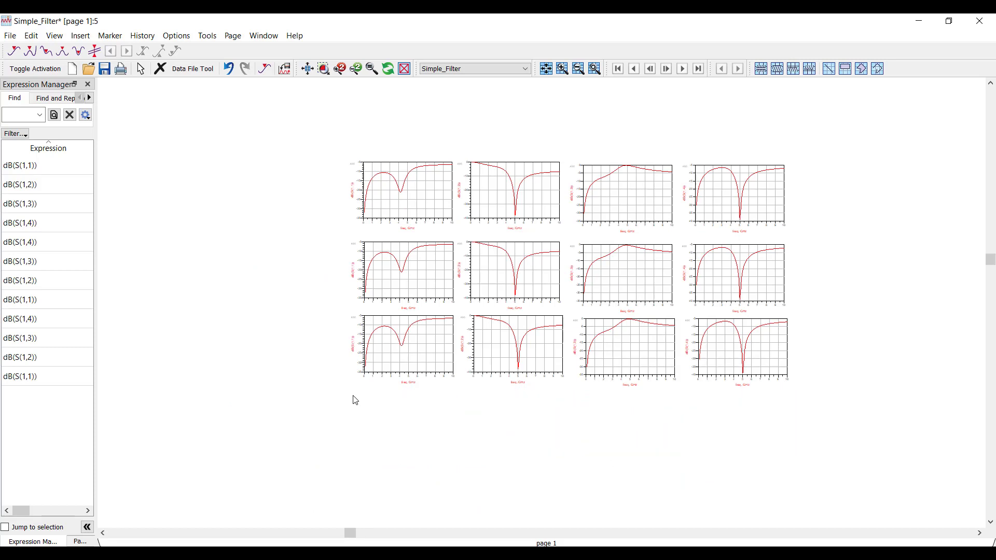
click(43, 99)
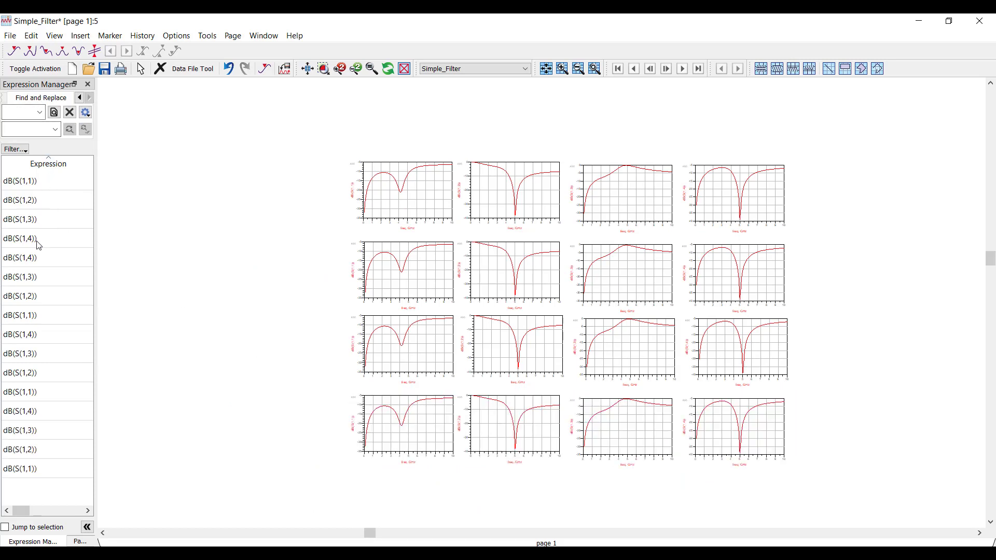
- Replace '1,' in the second-row expressions so they read S(2,1) through S(2,4)
click(37, 259)
shift+click(40, 318)
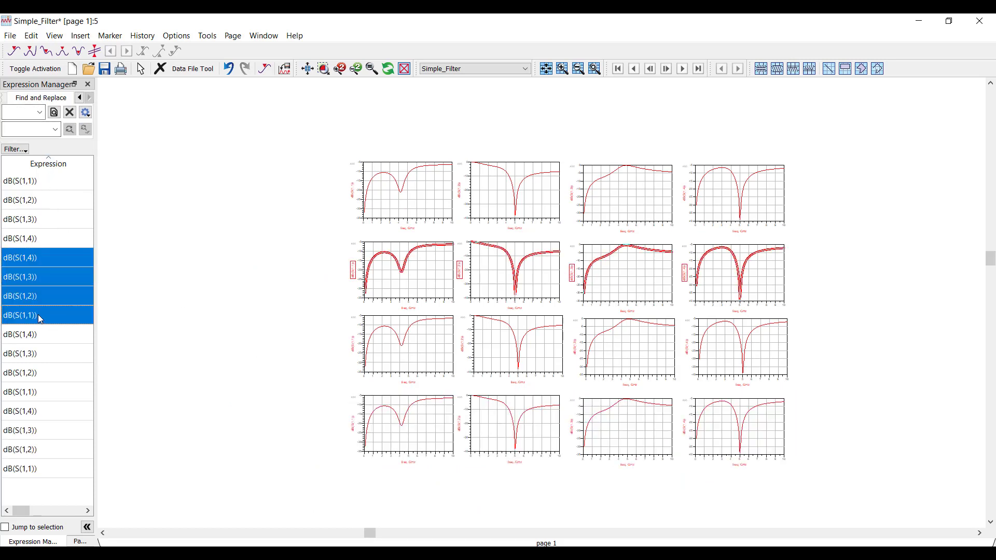
click(29, 112)
text(1,)
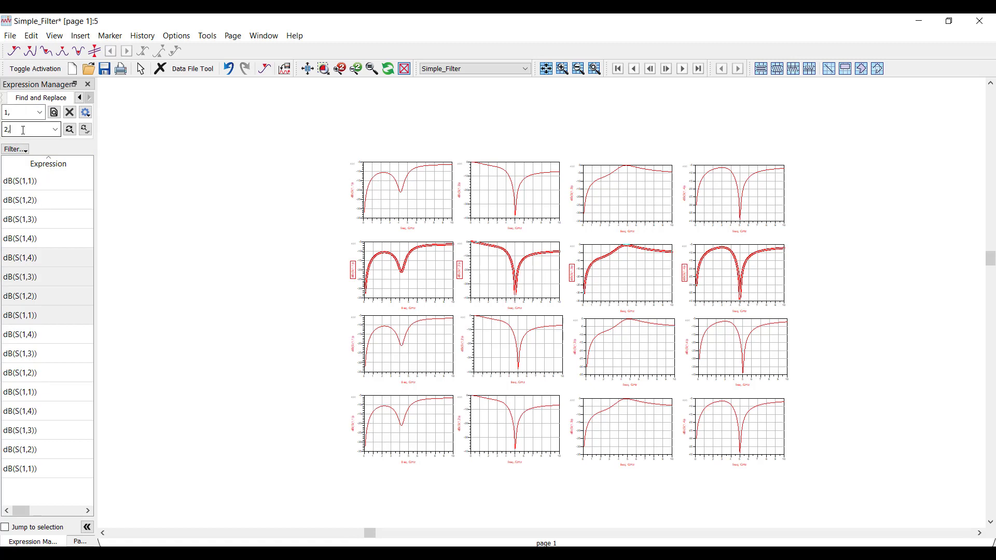
click(69, 129)
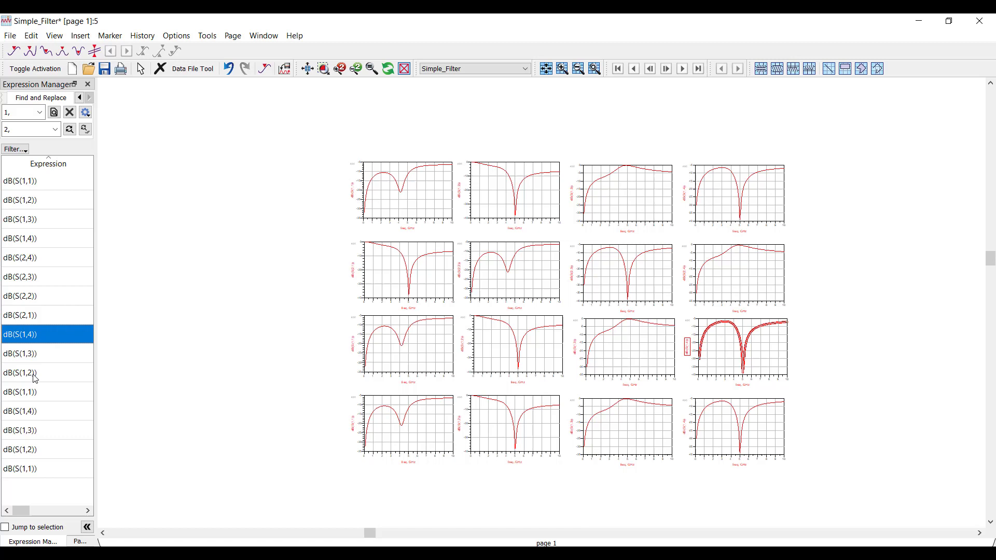
- Change the third-row expressions' first port index to 3, giving S(3,1) through S(3,4)
click(40, 398)
shift+click(53, 339)
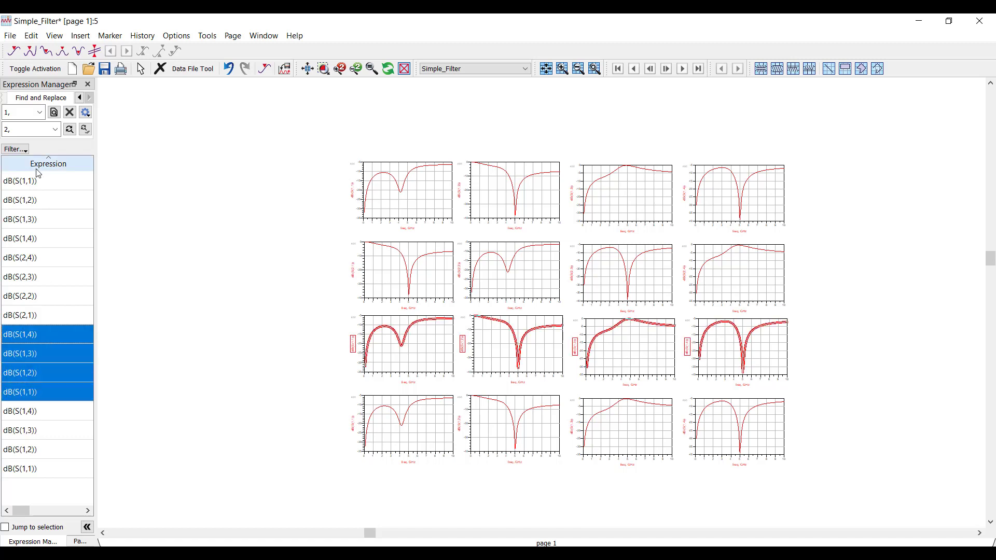
double_click(7, 129)
text(3)
click(69, 129)
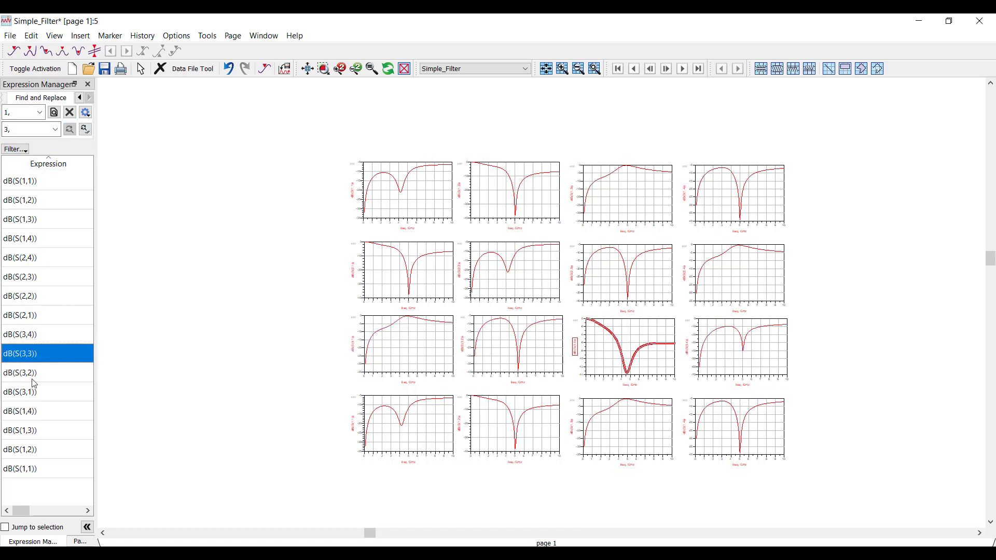
- Change the bottom-row expressions' first port index to 4, giving S(4,1) through S(4,4)
click(37, 466)
shift+click(36, 410)
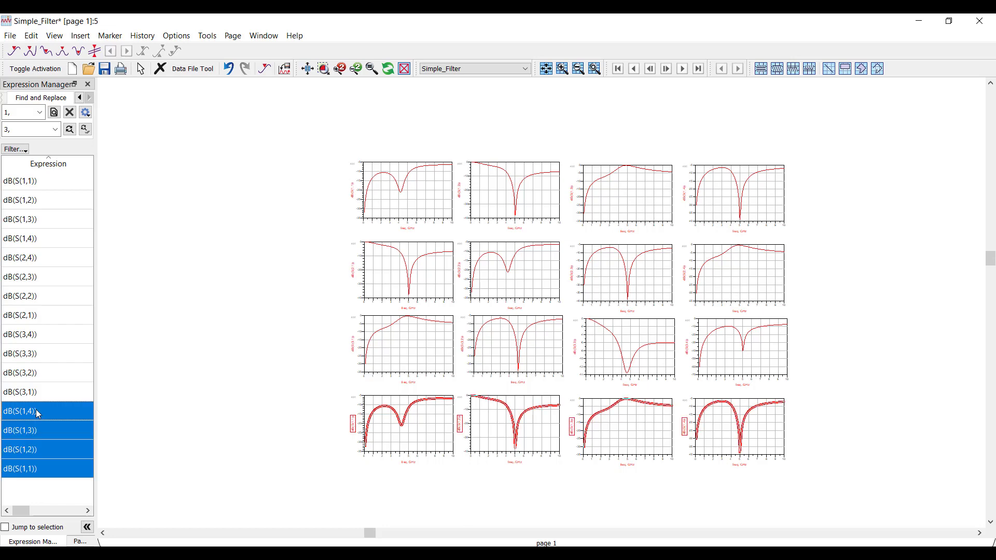
double_click(7, 129)
text(4)
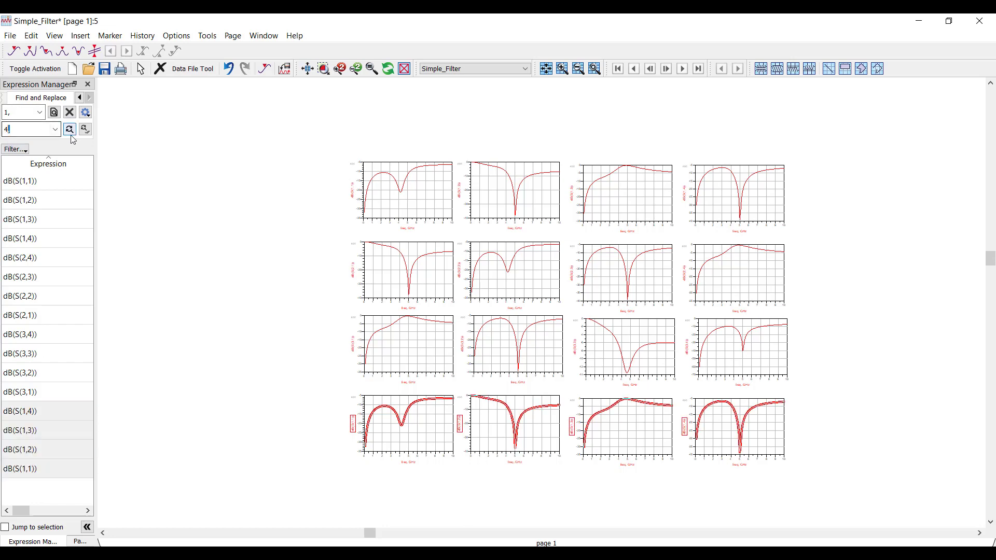
click(69, 129)
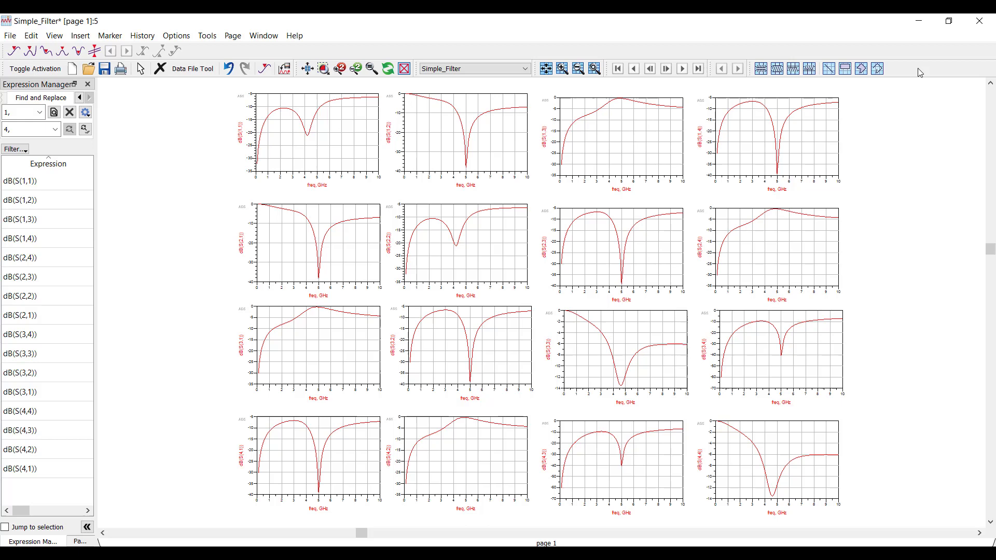
click(921, 24)
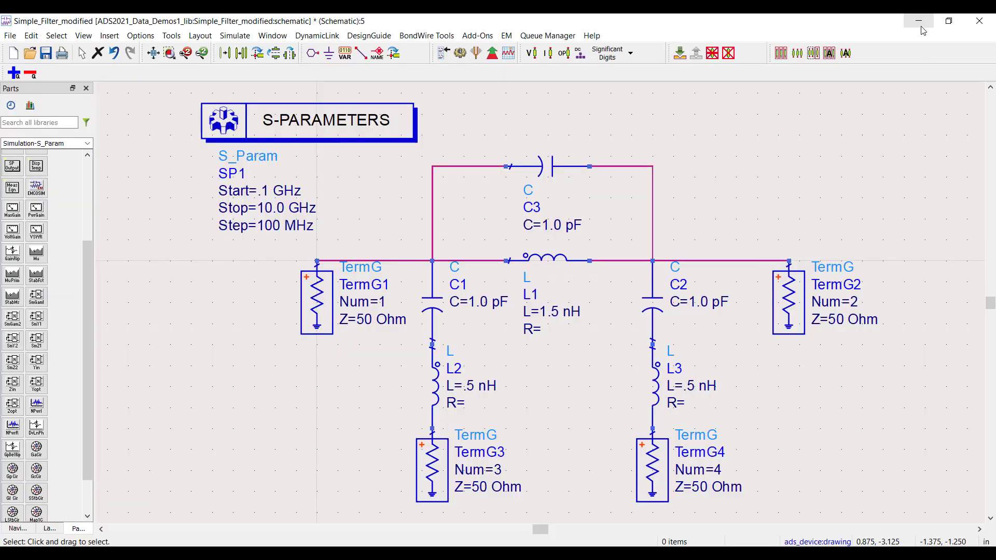
click(482, 387)
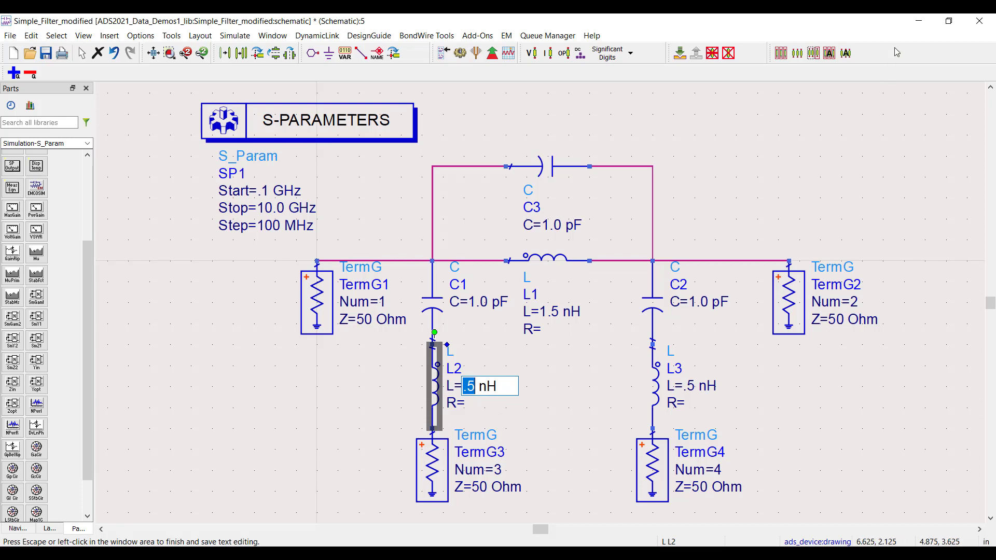
click(918, 21)
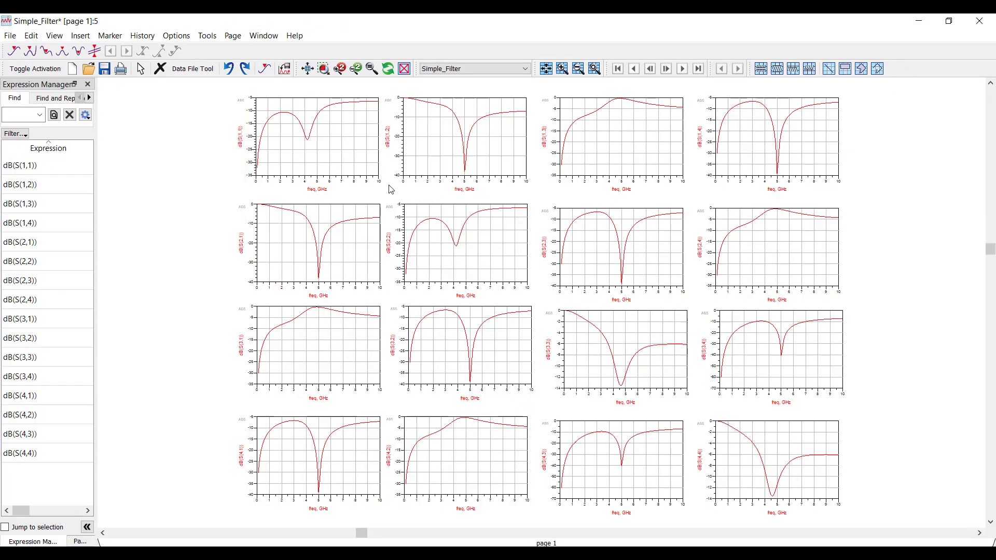
- Select all sixteen S-parameter expressions and duplicate their traces
click(369, 173)
click(435, 167)
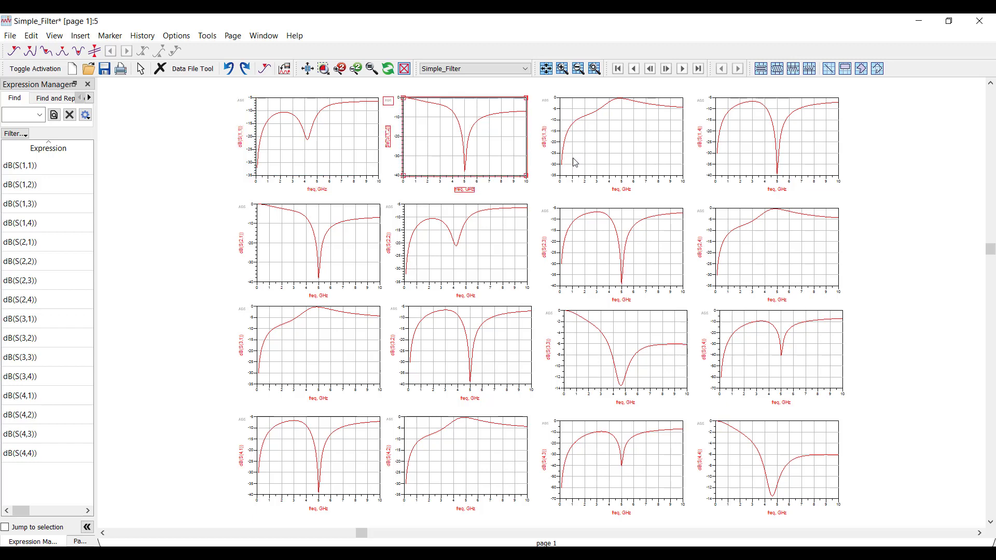
click(598, 159)
click(750, 165)
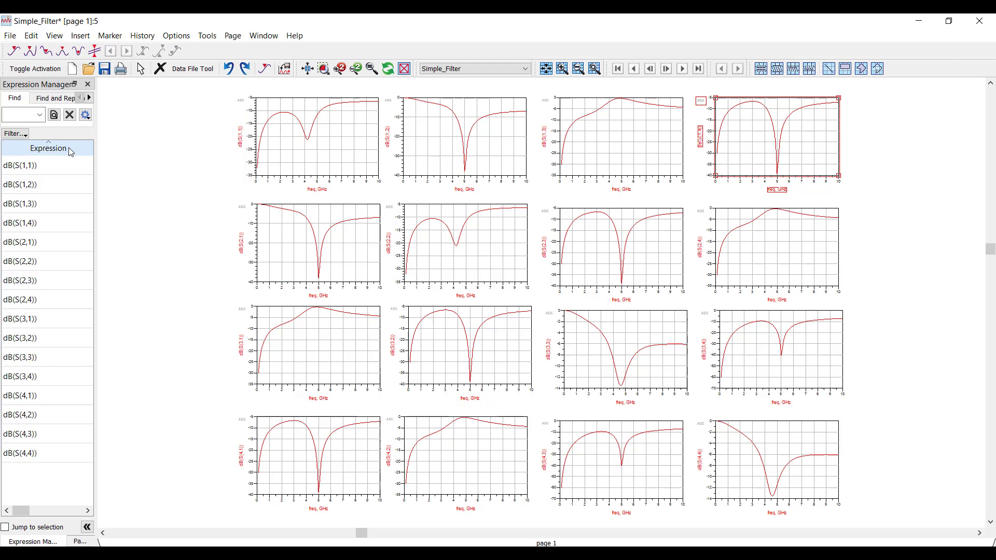
click(57, 166)
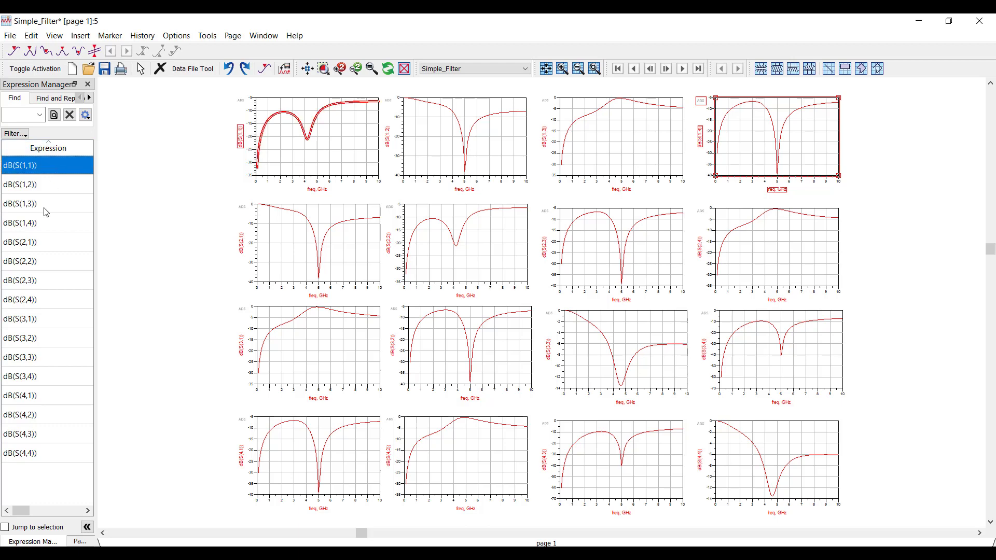
shift+click(62, 454)
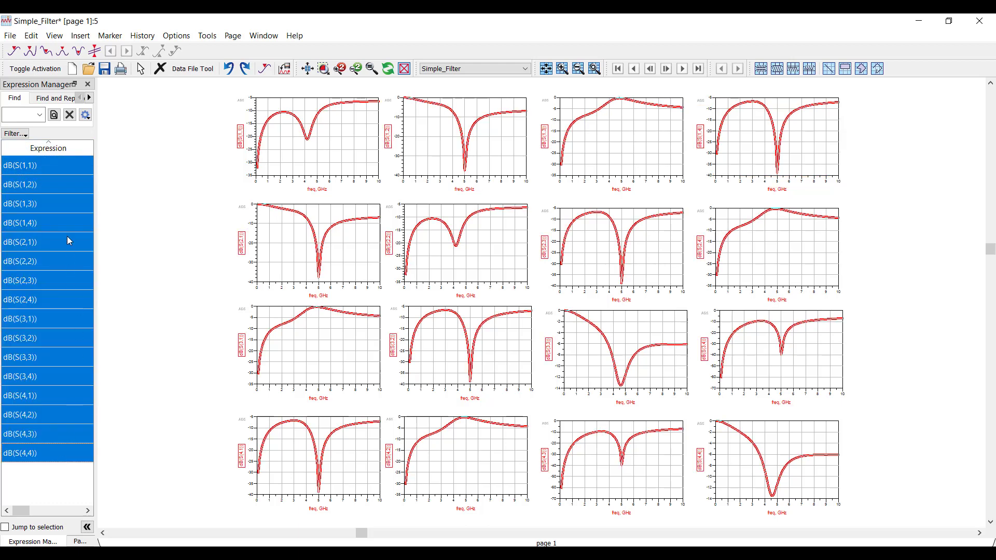
right_click(70, 188)
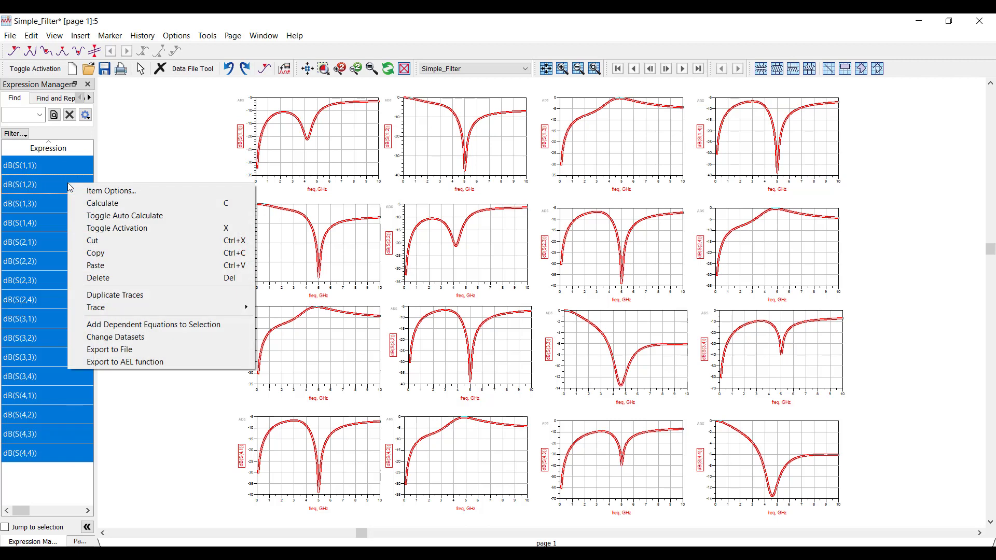
click(152, 297)
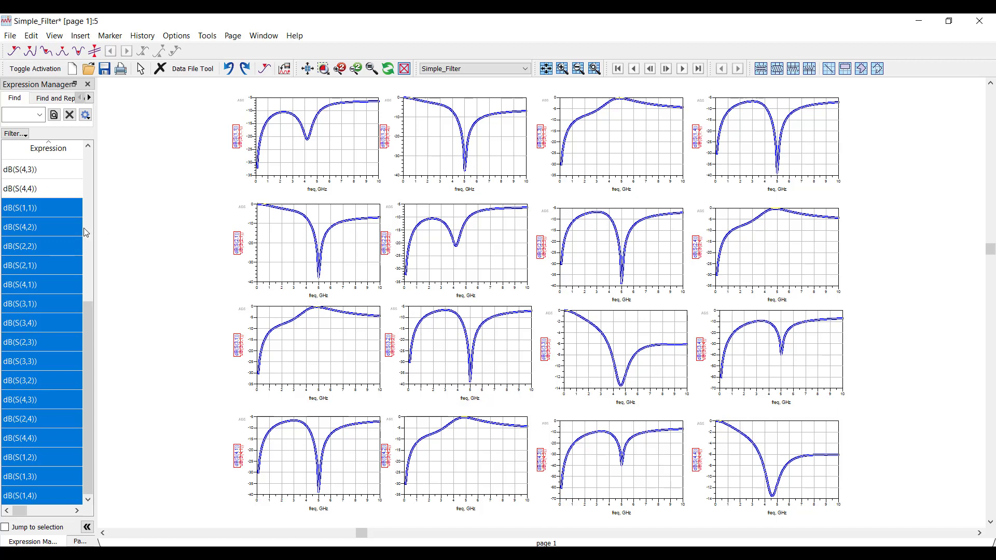
- Switch the duplicated traces' dataset to Simple_Filter_modified
right_click(63, 207)
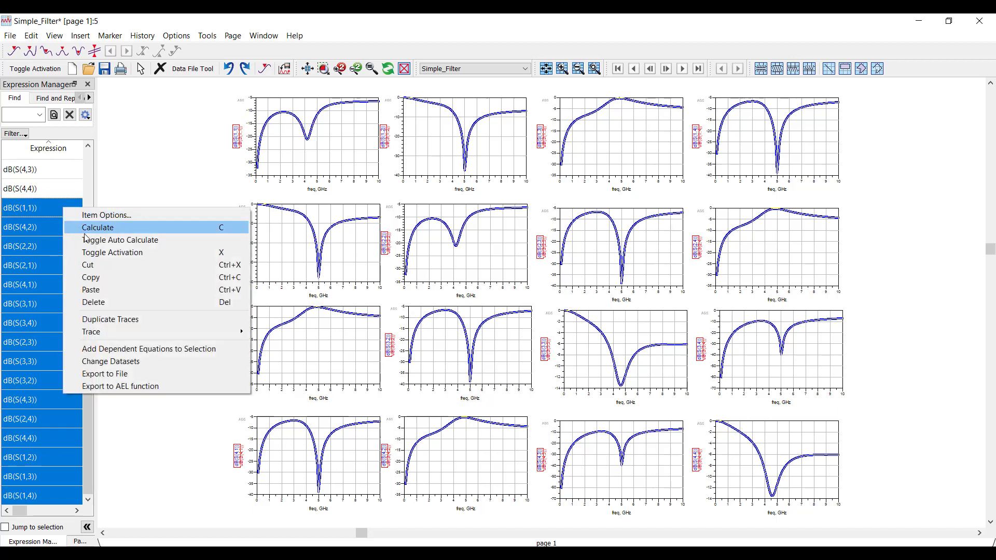
click(181, 363)
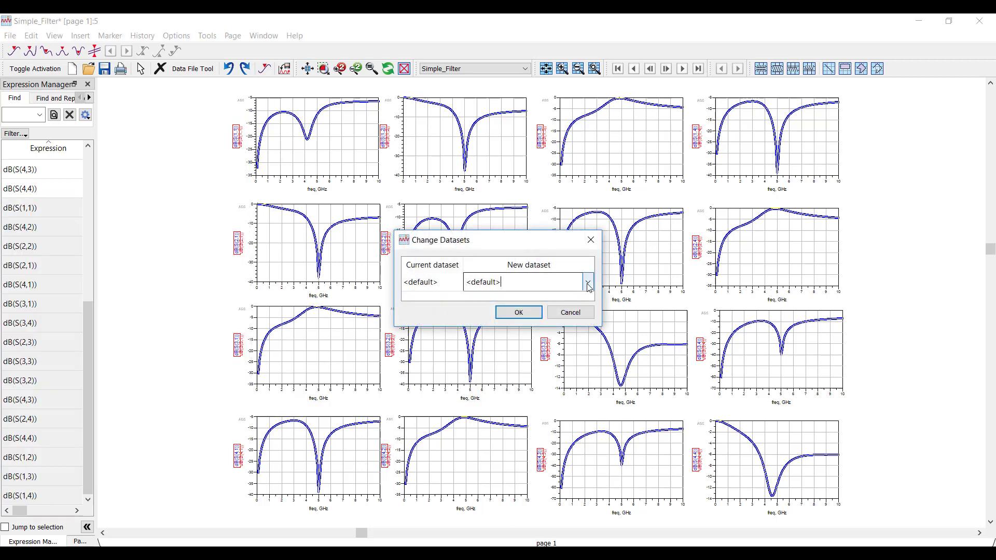
click(587, 282)
click(557, 333)
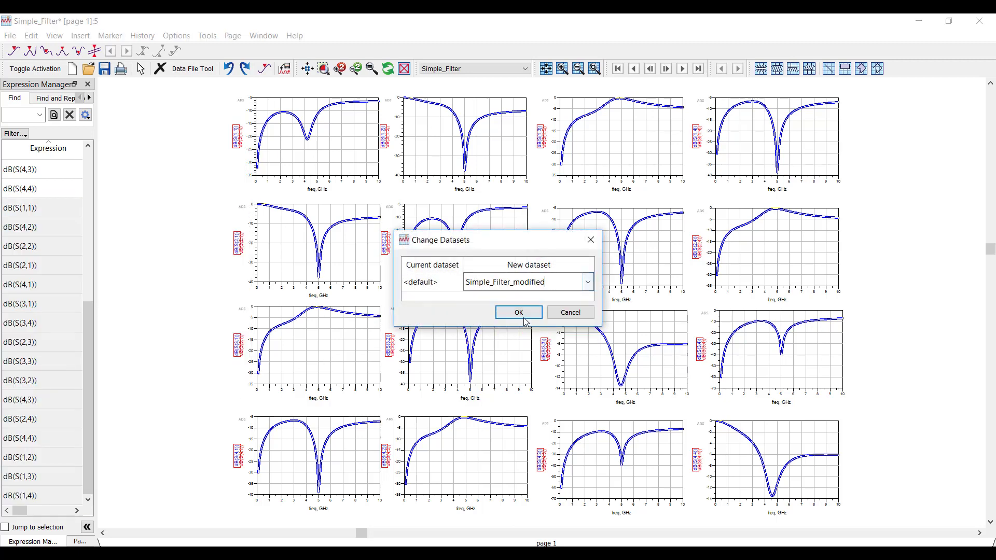
click(521, 317)
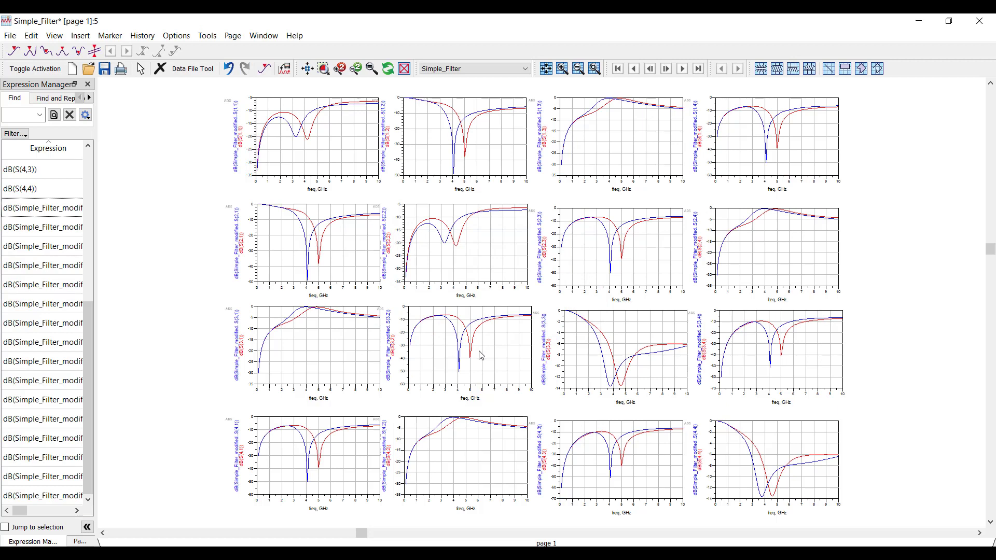
click(55, 209)
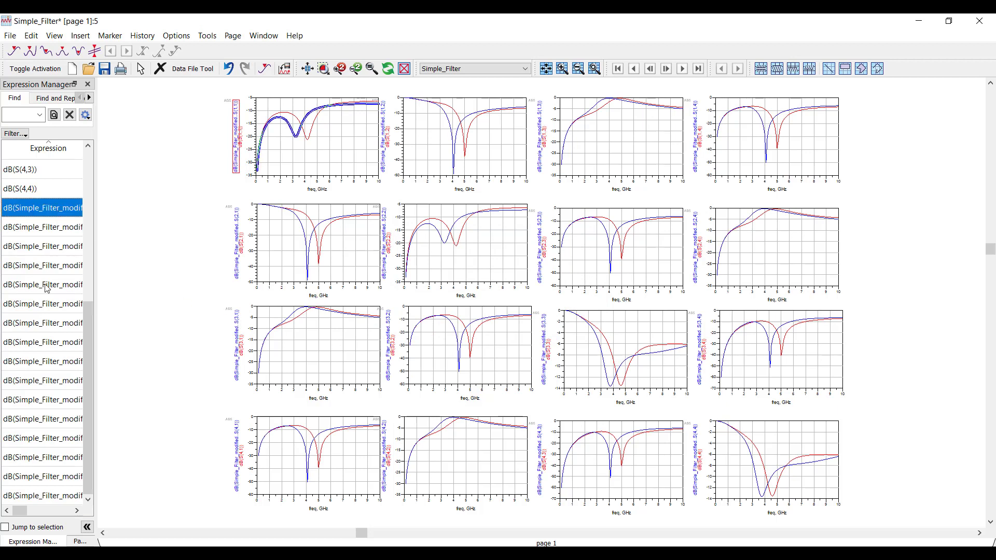
- Color all Simple_Filter_modified traces magenta
shift+click(47, 497)
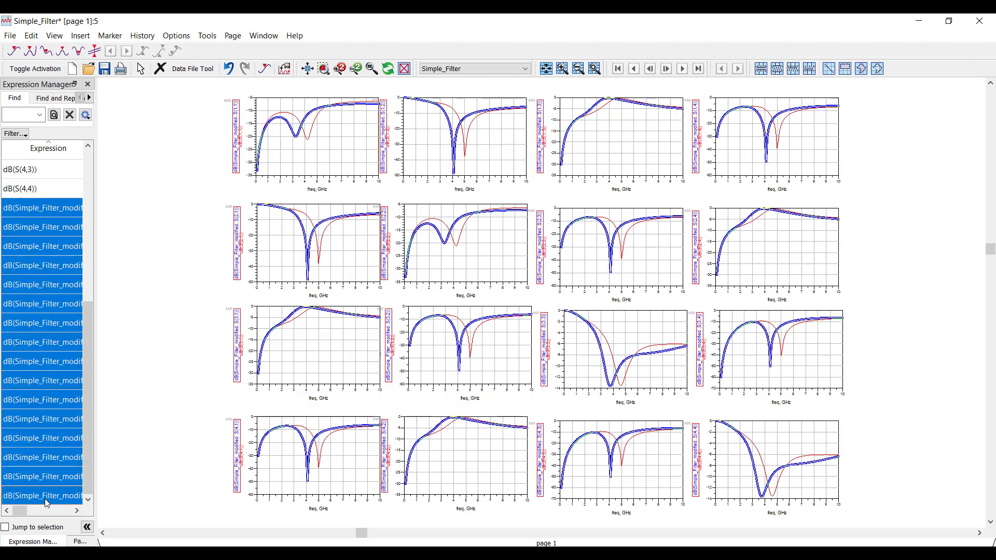
right_click(68, 211)
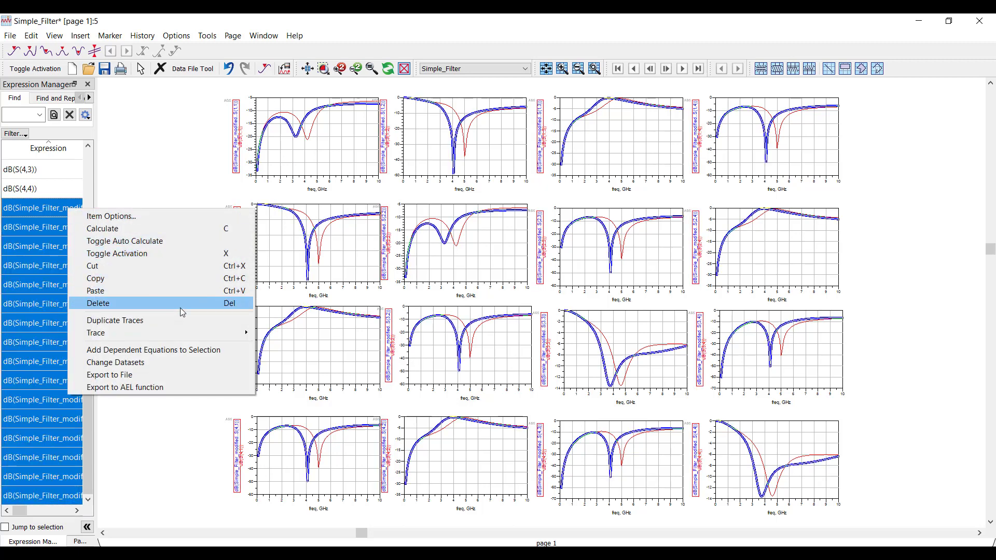
mouse_move(217, 334)
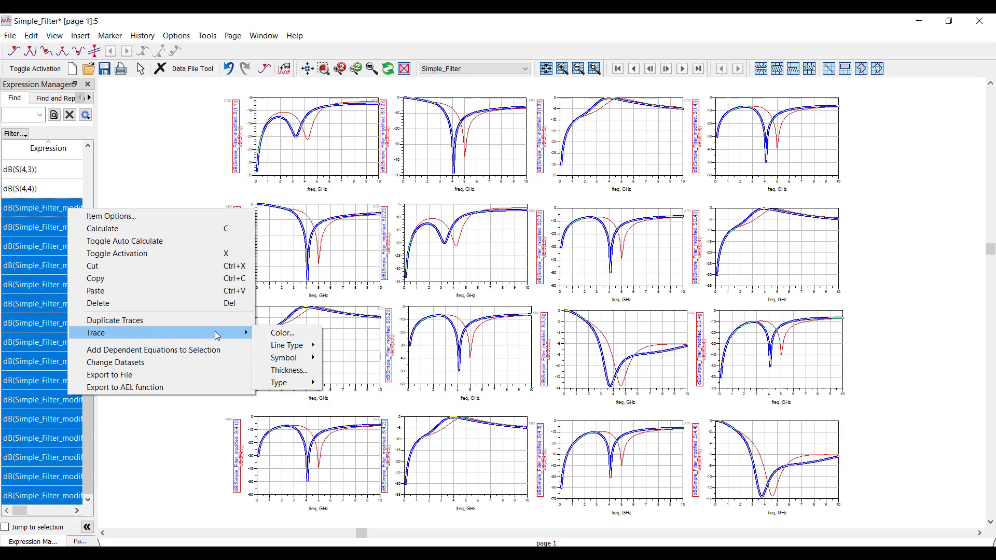
click(282, 333)
click(286, 342)
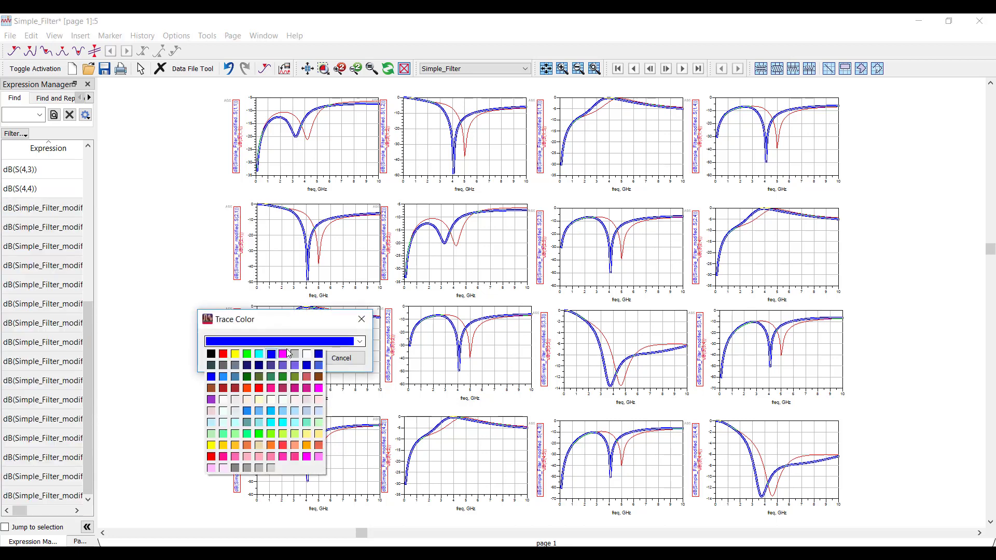
click(287, 352)
click(284, 358)
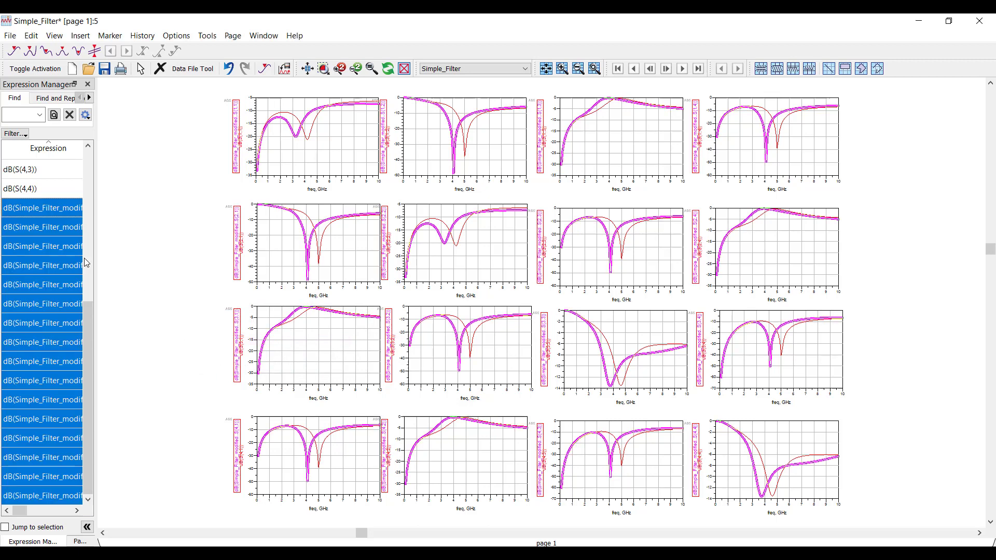
- Check the trace menus for the expressions and the S(1,1)/S(1,2) traces, then clear the selection
right_click(58, 208)
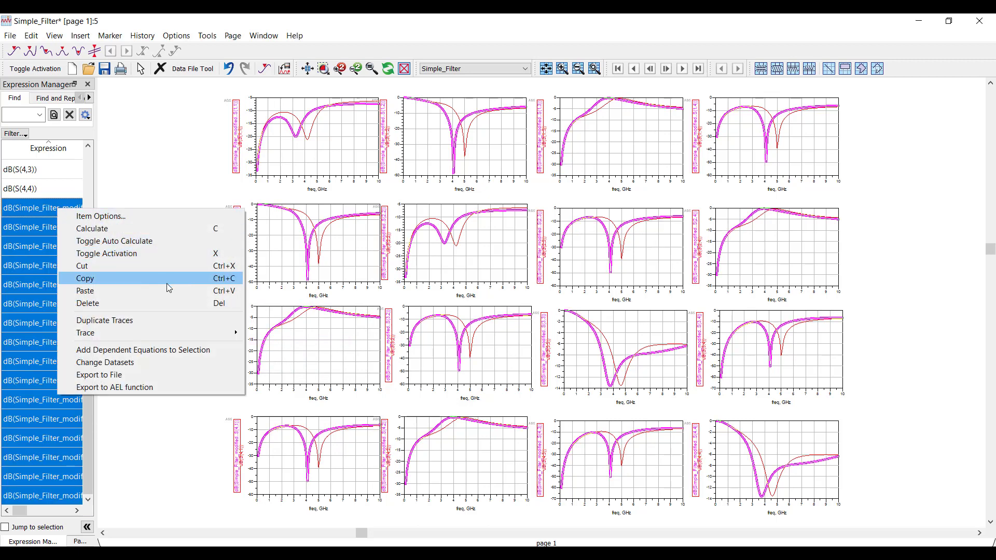
mouse_move(206, 333)
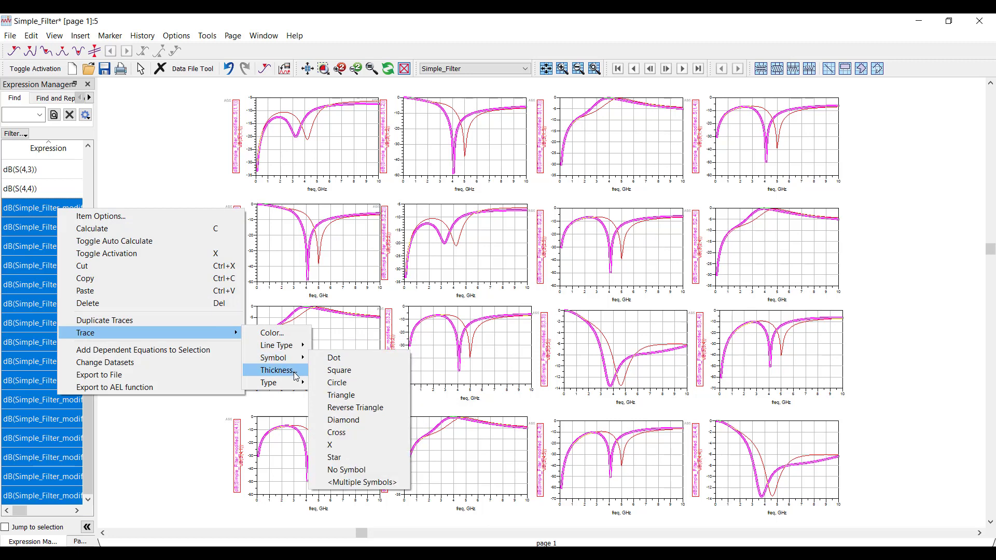
mouse_move(297, 388)
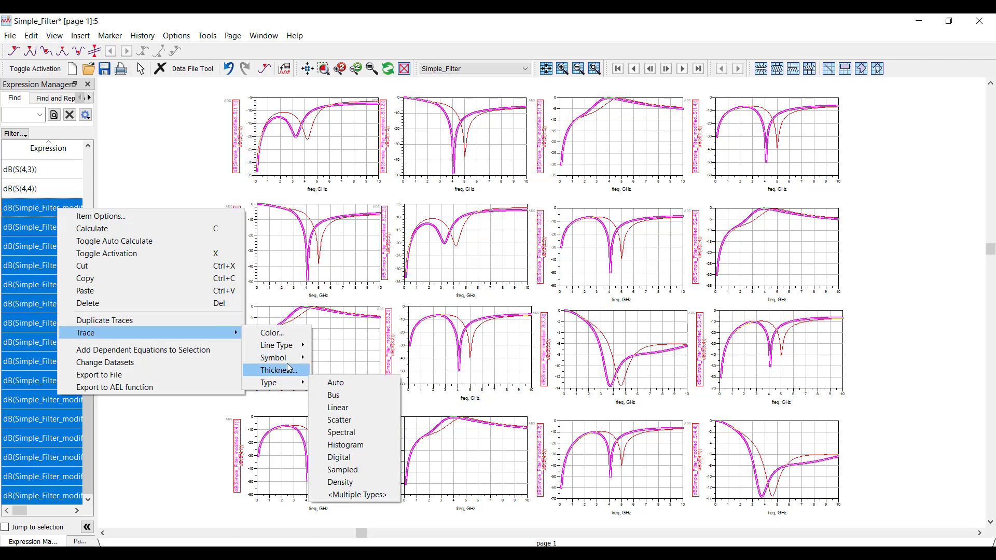
click(270, 153)
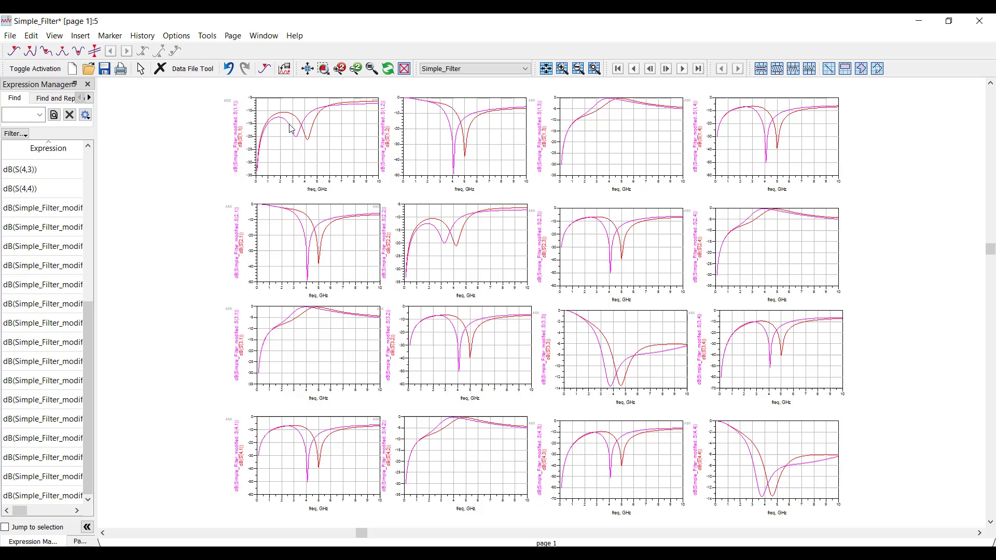
click(300, 134)
ctrl+click(450, 127)
right_click(451, 127)
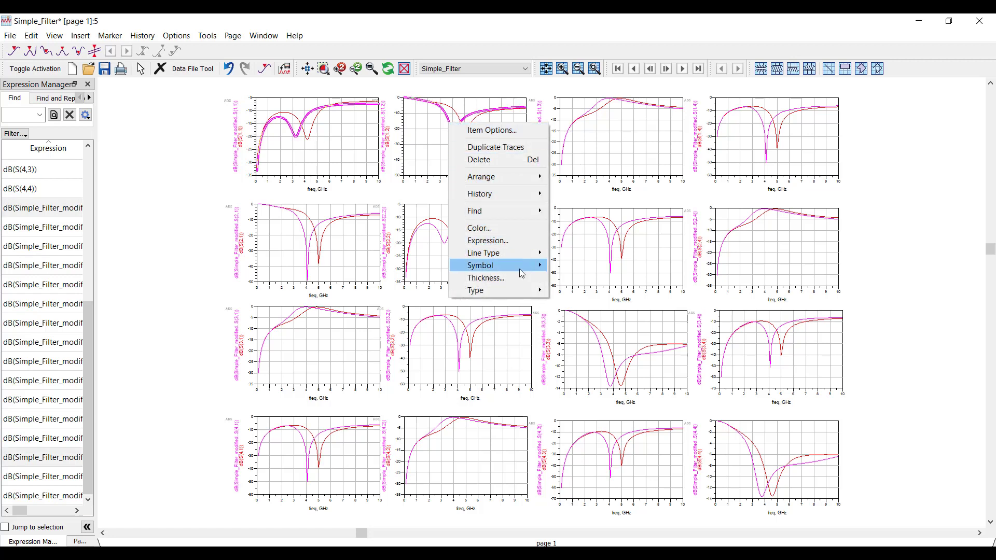
click(521, 232)
click(536, 200)
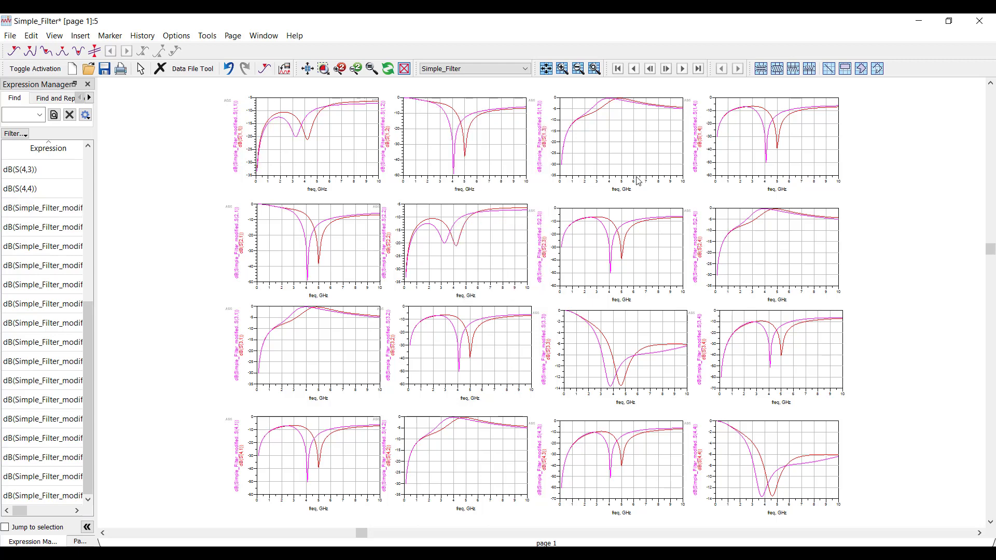
- Return to the CDMA2000LoadPullMagPh page, select the red Pdel_contours_scaled trace and locate its equation
click(919, 20)
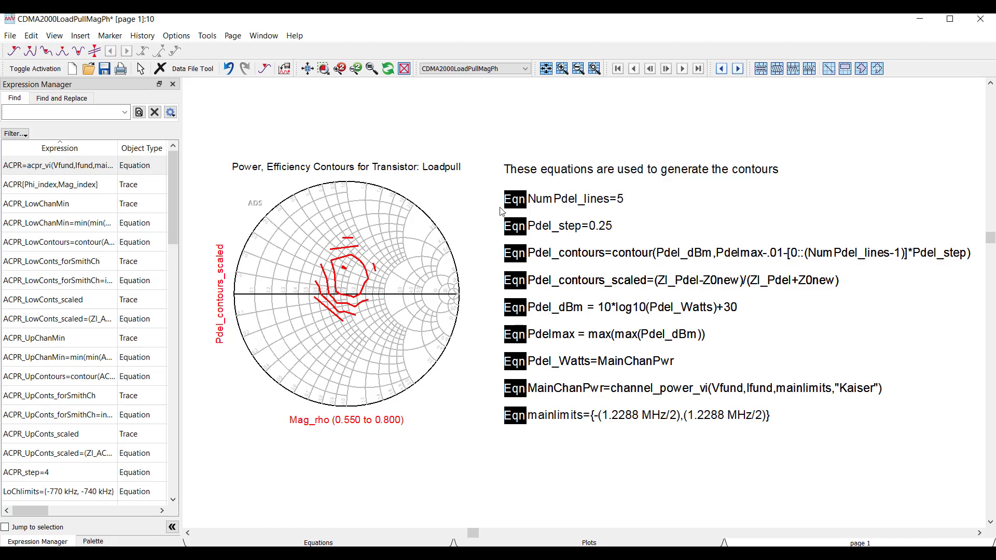
click(344, 315)
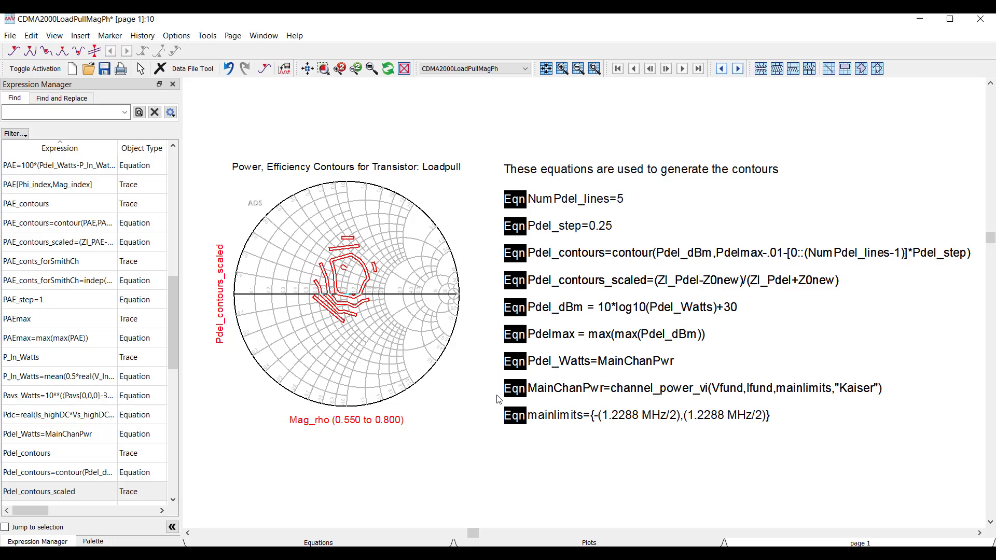
scroll(73, 449, down, 1)
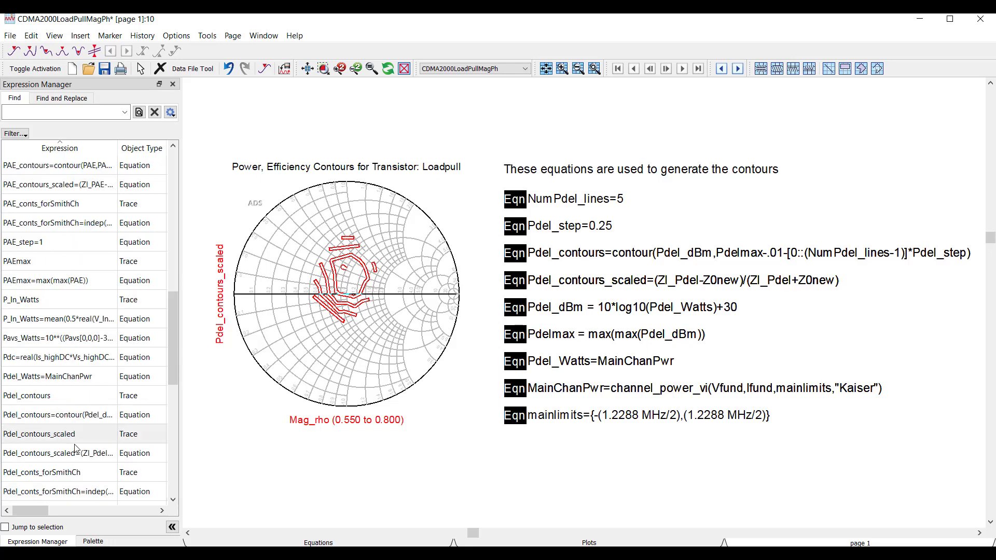
- Export Pdel_contours_scaled to AEL as Pdel_contours_scaled_function(Ifund, Vfund, Z0) and review the generated code
right_click(110, 452)
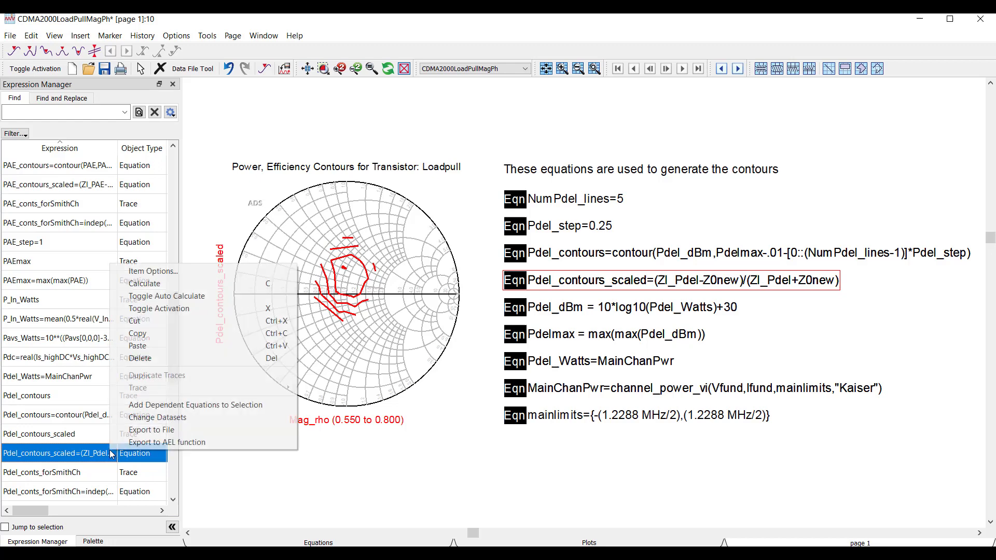
click(235, 441)
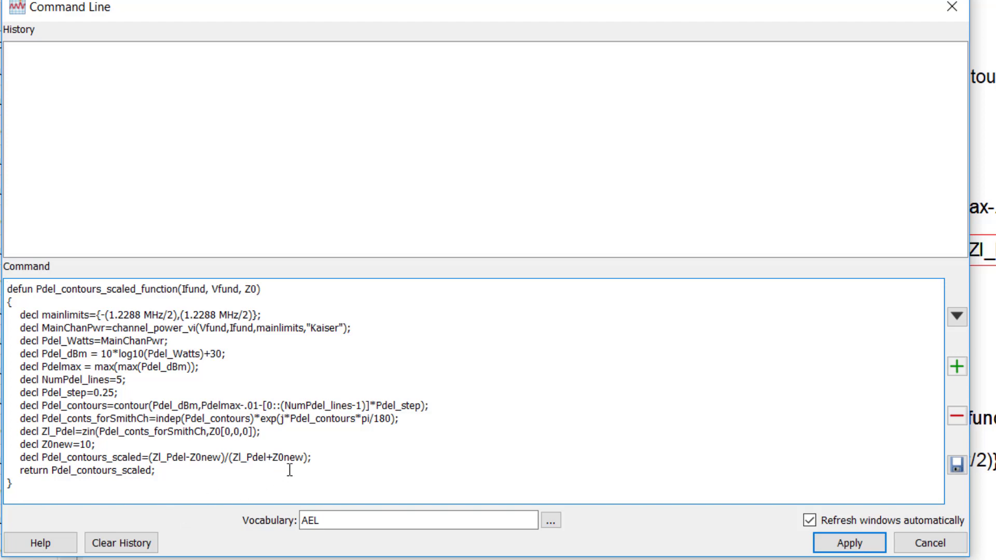
drag(327, 460, 6, 316)
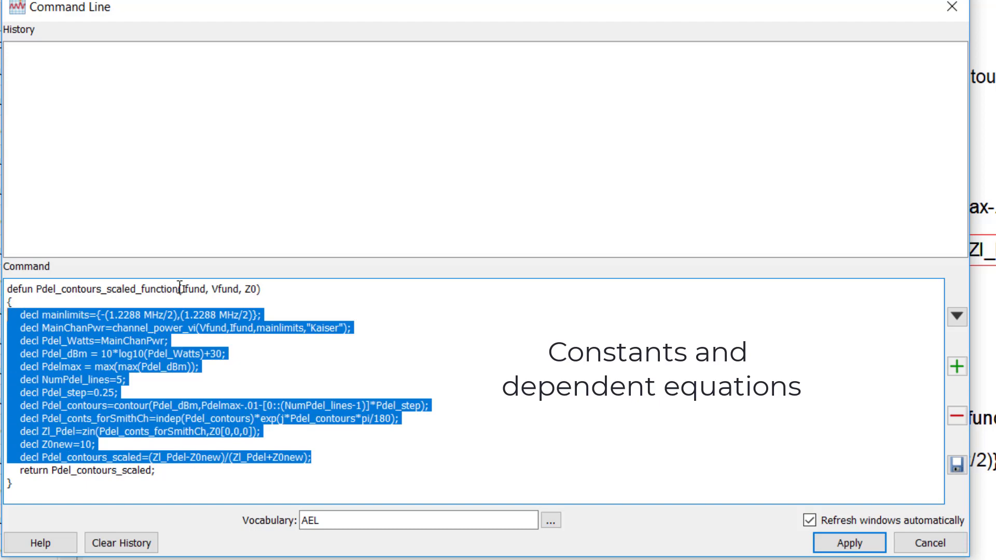
drag(182, 289, 258, 292)
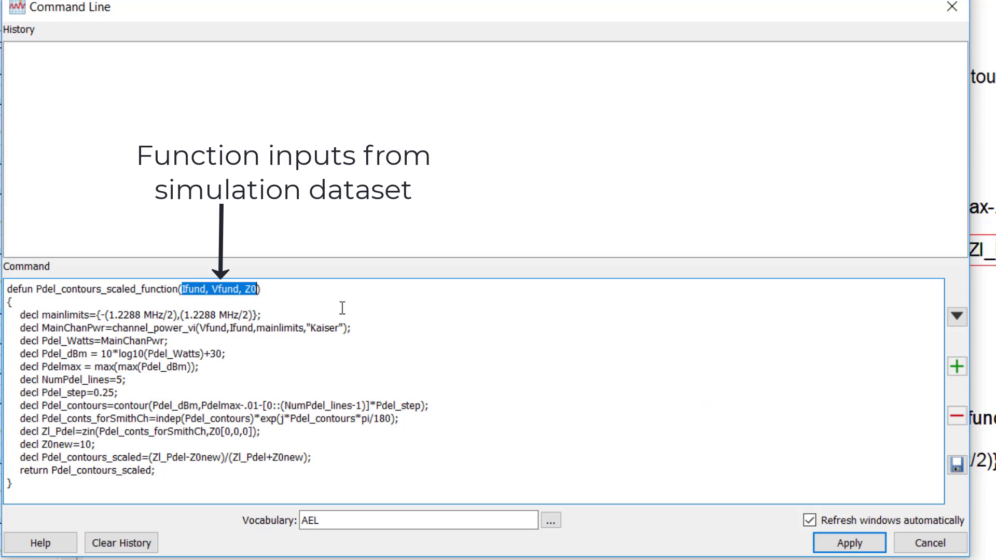
click(430, 400)
click(428, 451)
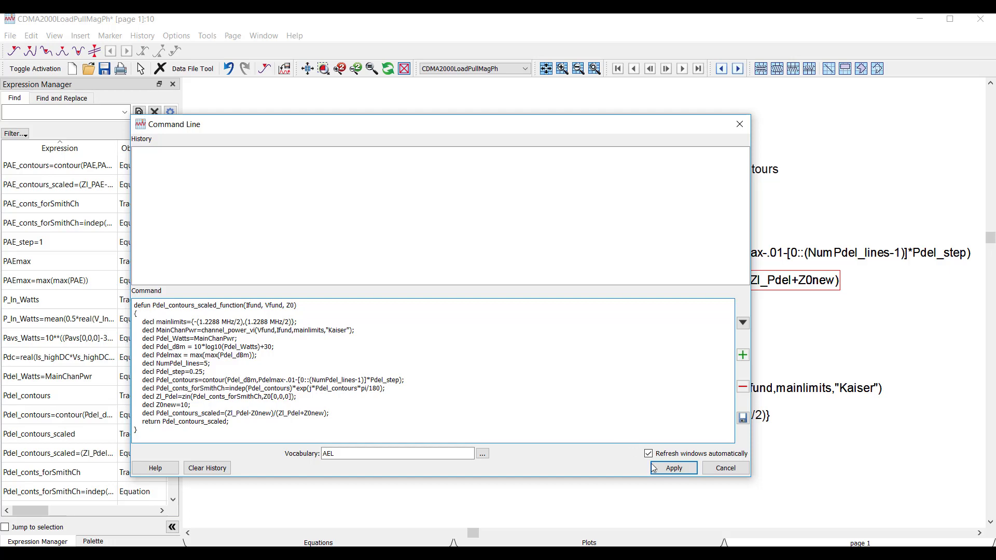
- Apply the Pdel_contours_scaled_function definition, skip saving it as an AEL file, and close Command Line
click(653, 469)
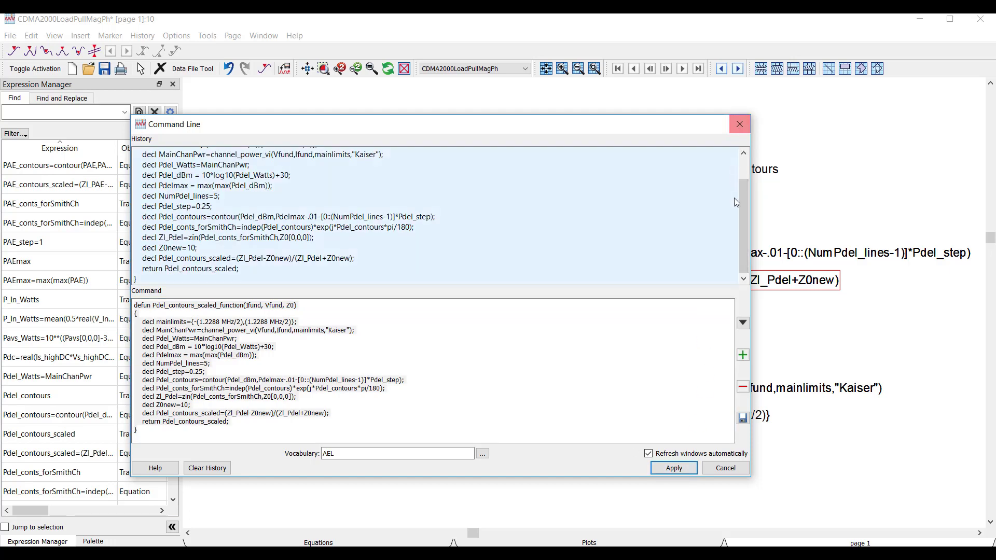
click(743, 418)
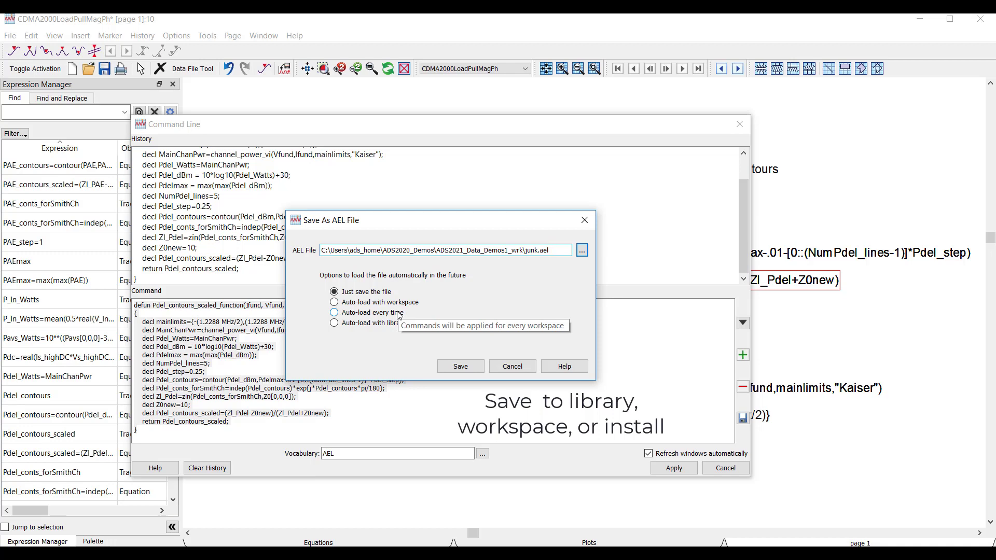
click(589, 222)
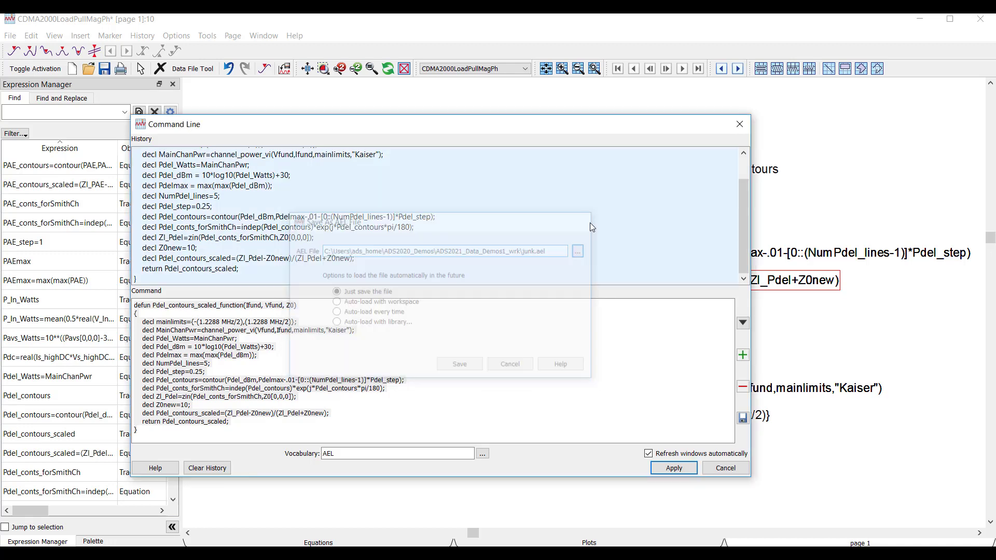
click(739, 124)
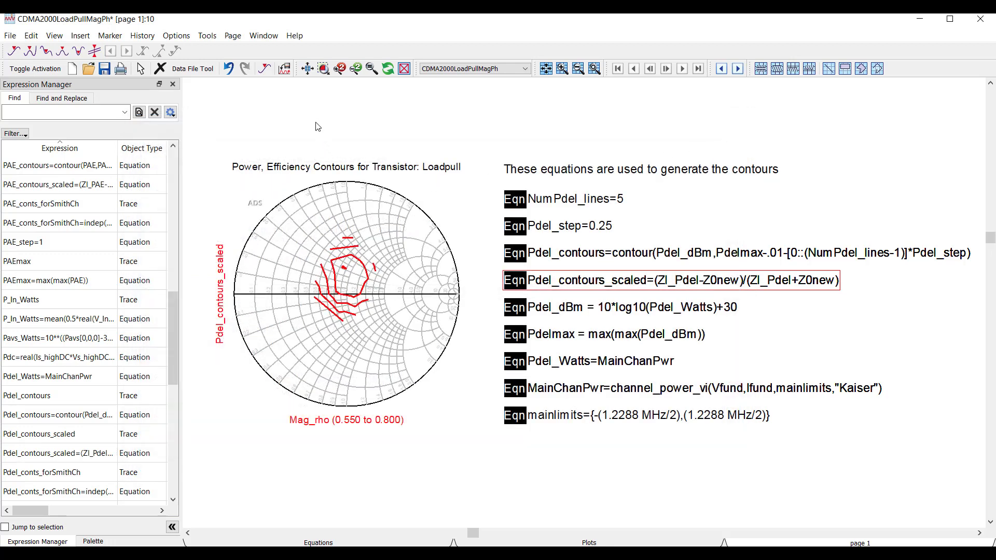
- Add equation Pdel_Contours_1GHz=Pdel_contours_scaled_function(Ifund, Vfund, Z0) on dataset CDMA2000LoadPullMagPh_1GHz
drag(661, 144, 235, 123)
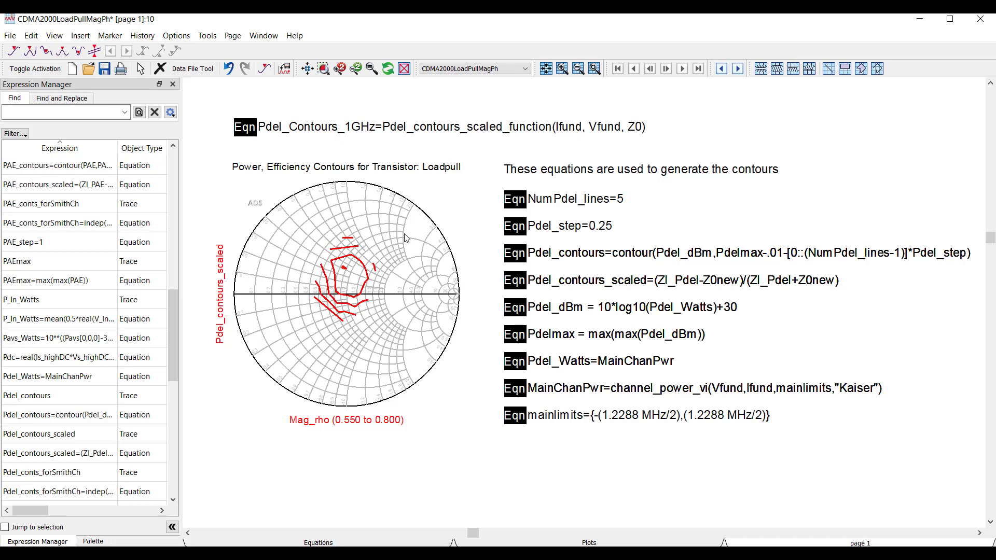
click(283, 129)
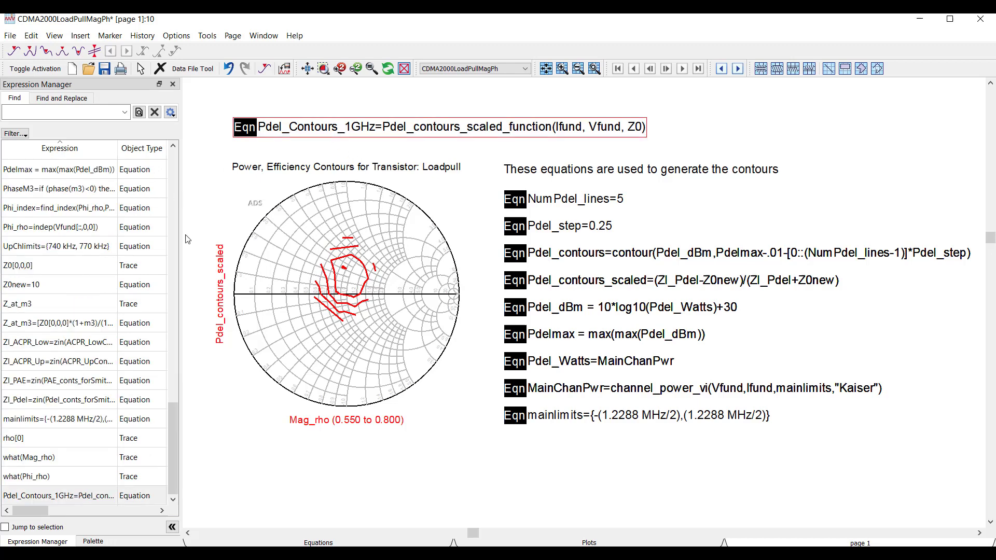
click(90, 497)
right_click(89, 498)
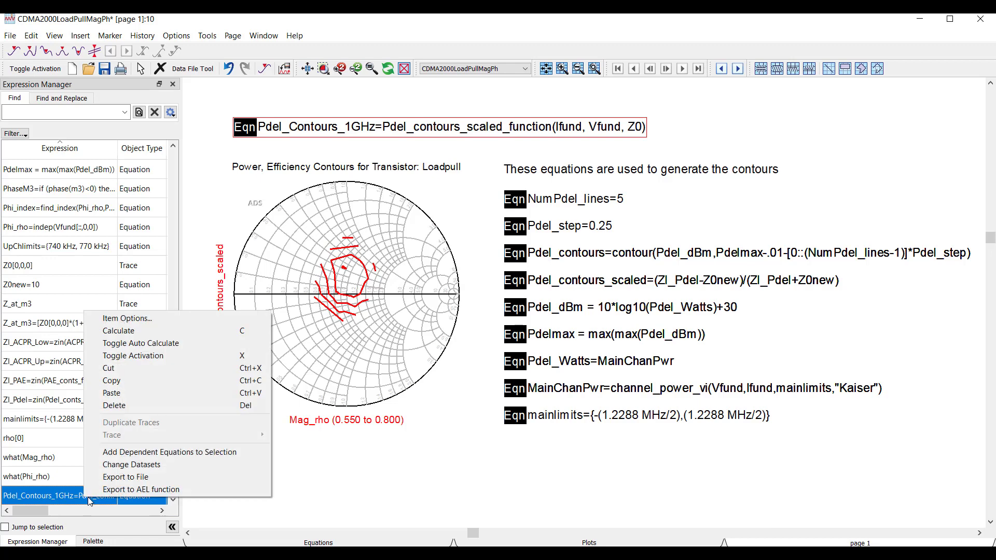
click(146, 464)
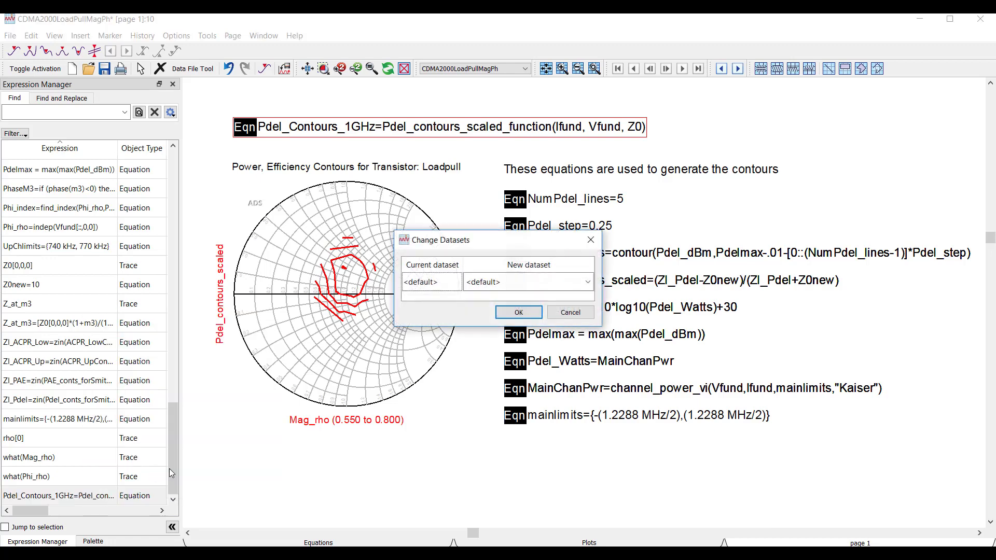
click(588, 282)
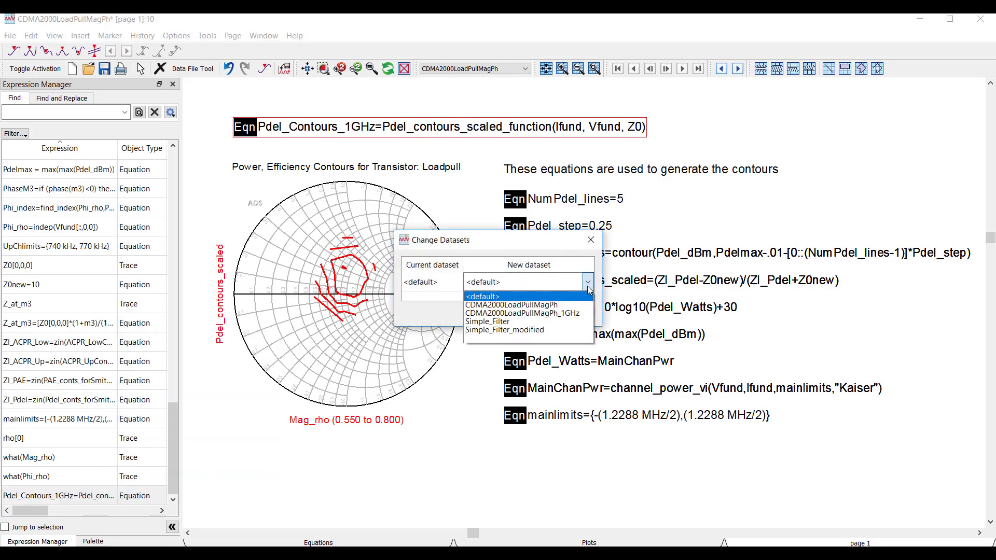
click(522, 313)
click(528, 318)
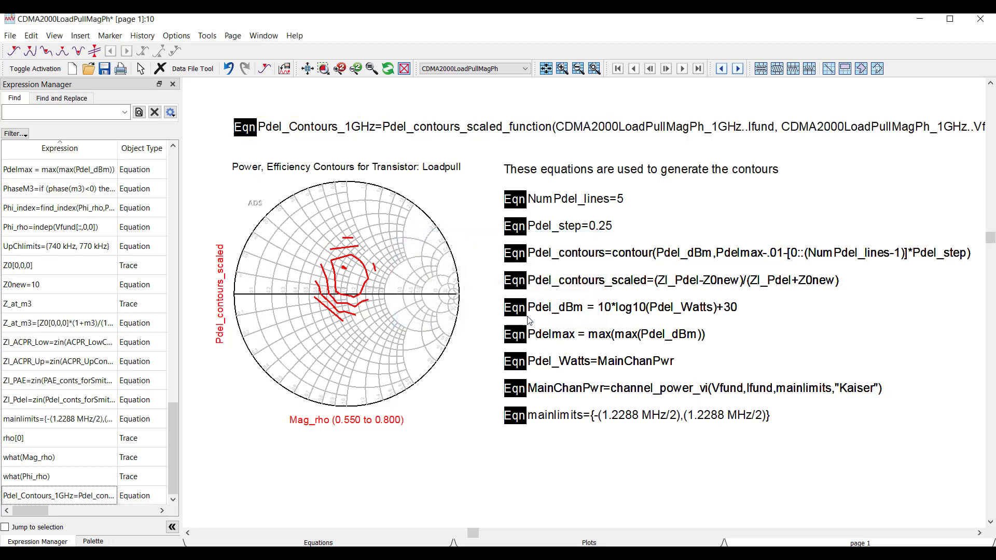
- Plot the Pdel_Contours_1GHz equation as a Smith chart trace, then minimize ADS to reveal the browser
double_click(332, 348)
click(420, 234)
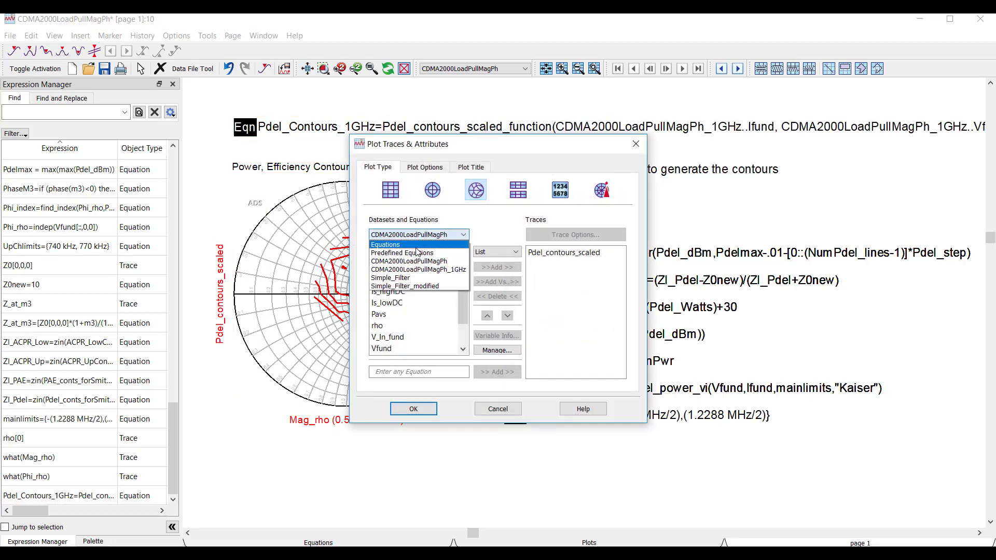
click(417, 253)
text(1)
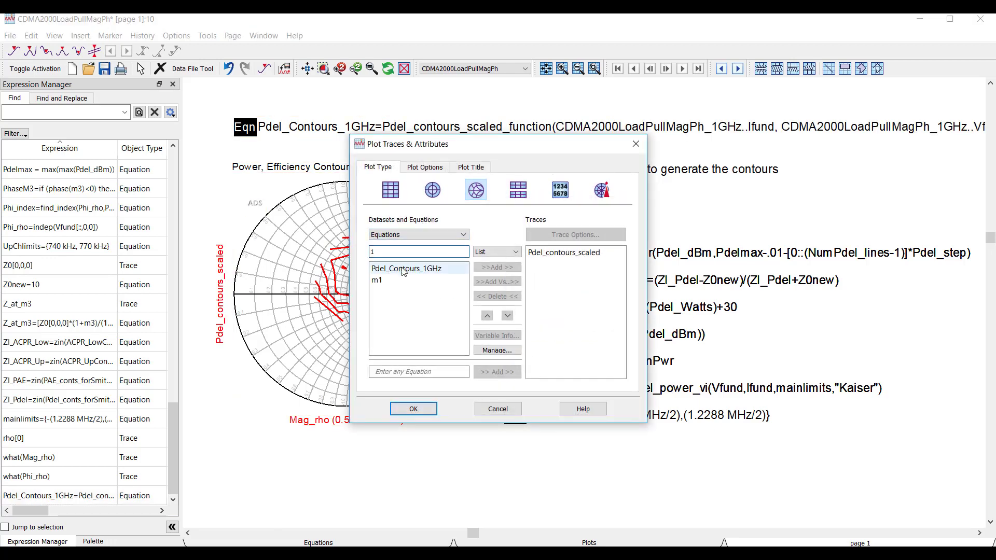
double_click(404, 269)
click(419, 409)
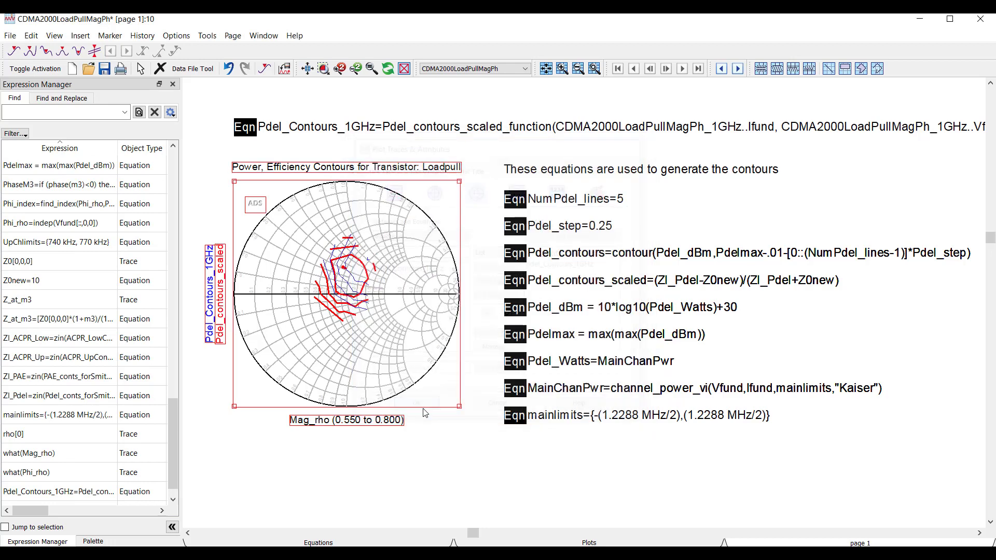
click(429, 465)
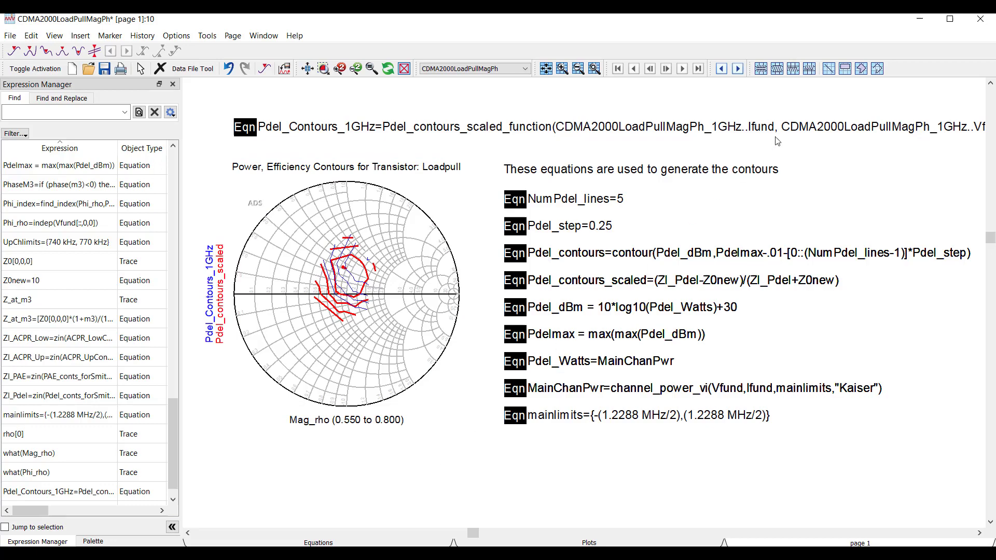
click(917, 24)
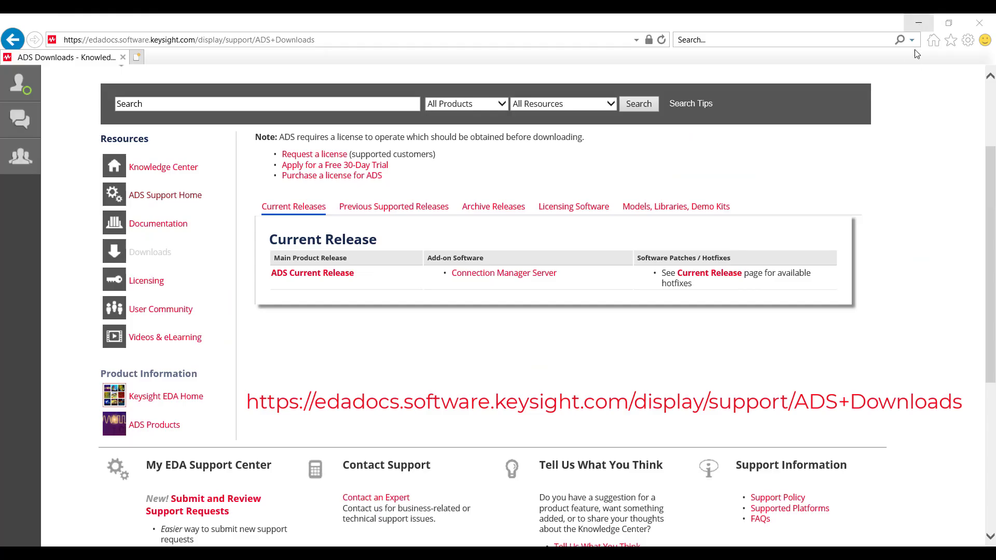